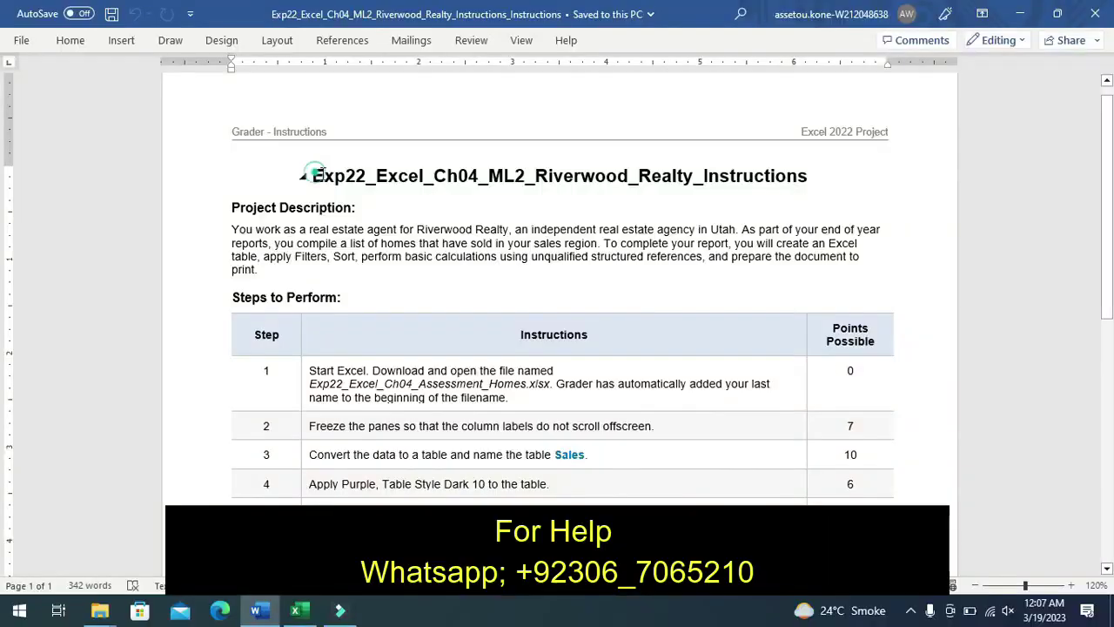
- Select the title of the Riverwood Realty instructions document in Word
drag(309, 176, 601, 189)
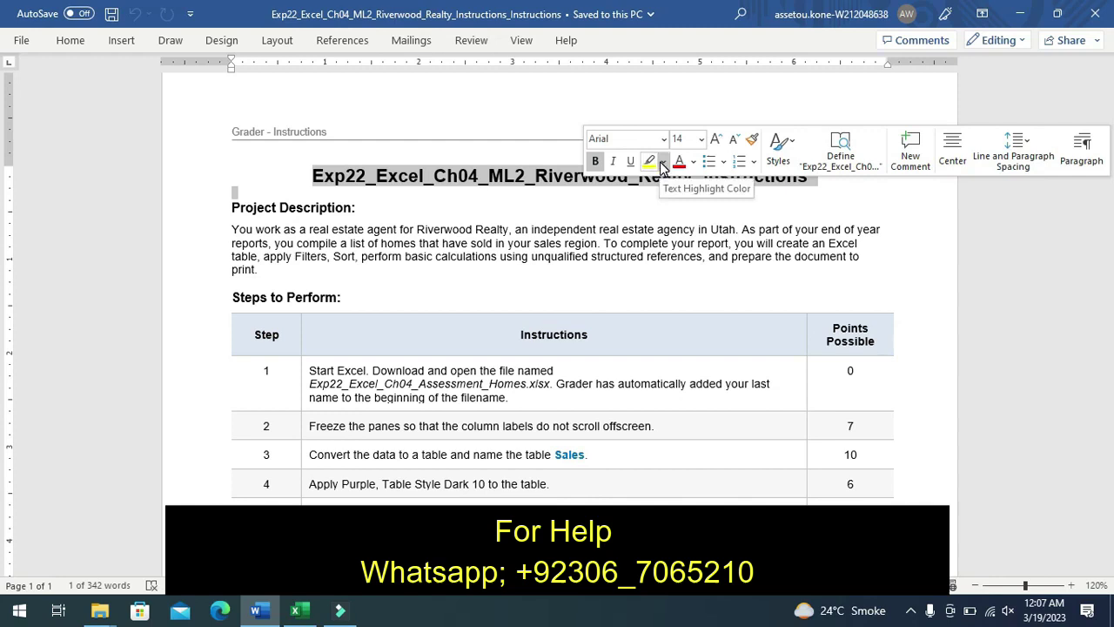
click(662, 166)
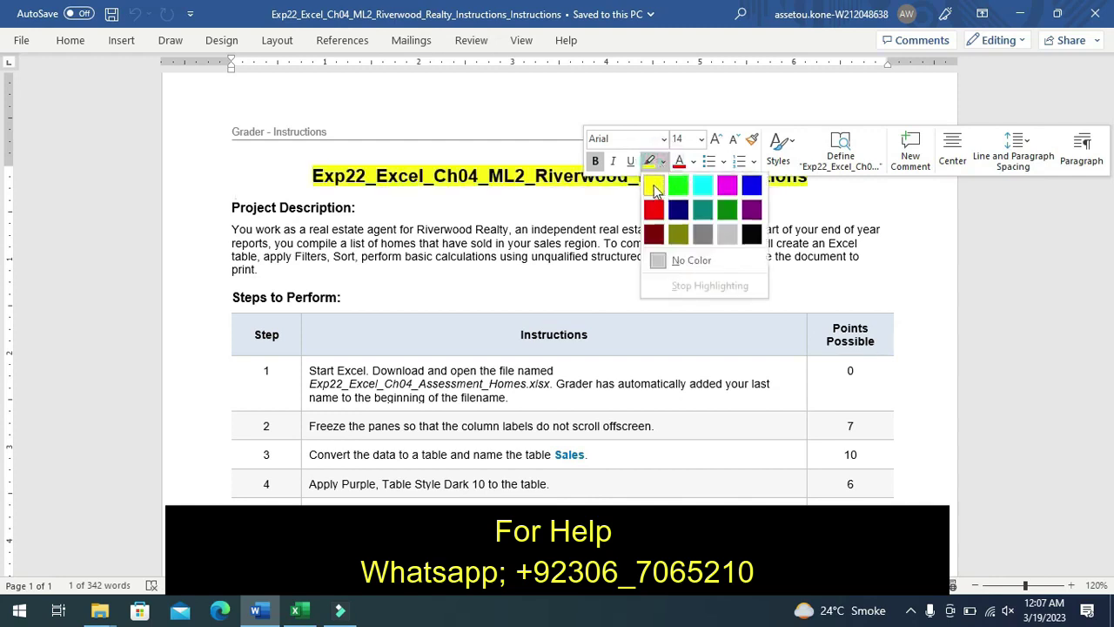
click(653, 186)
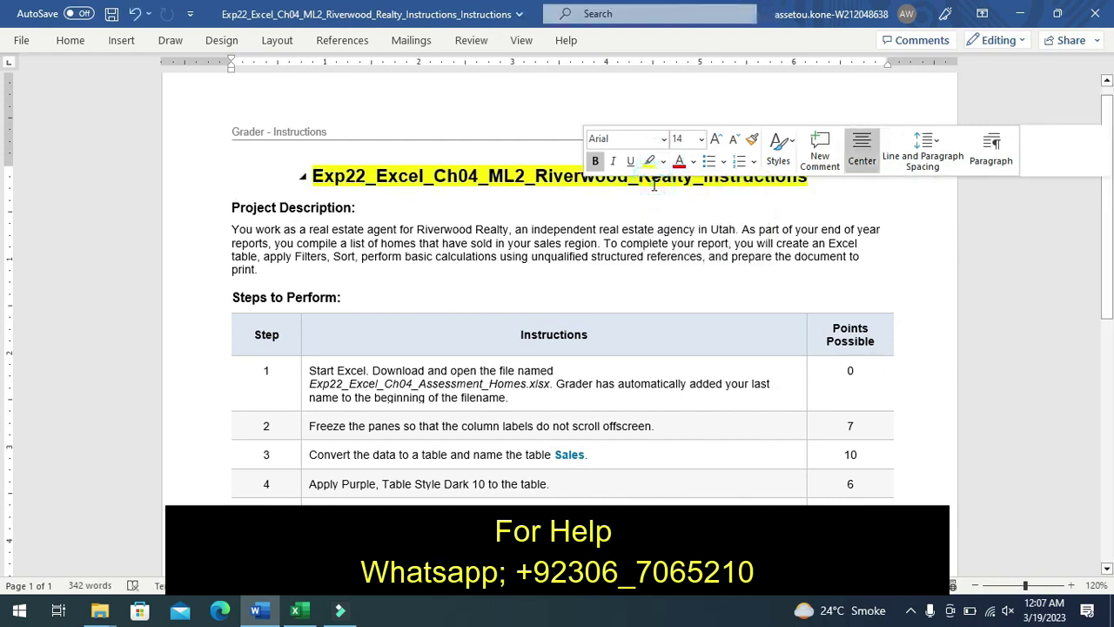
click(653, 184)
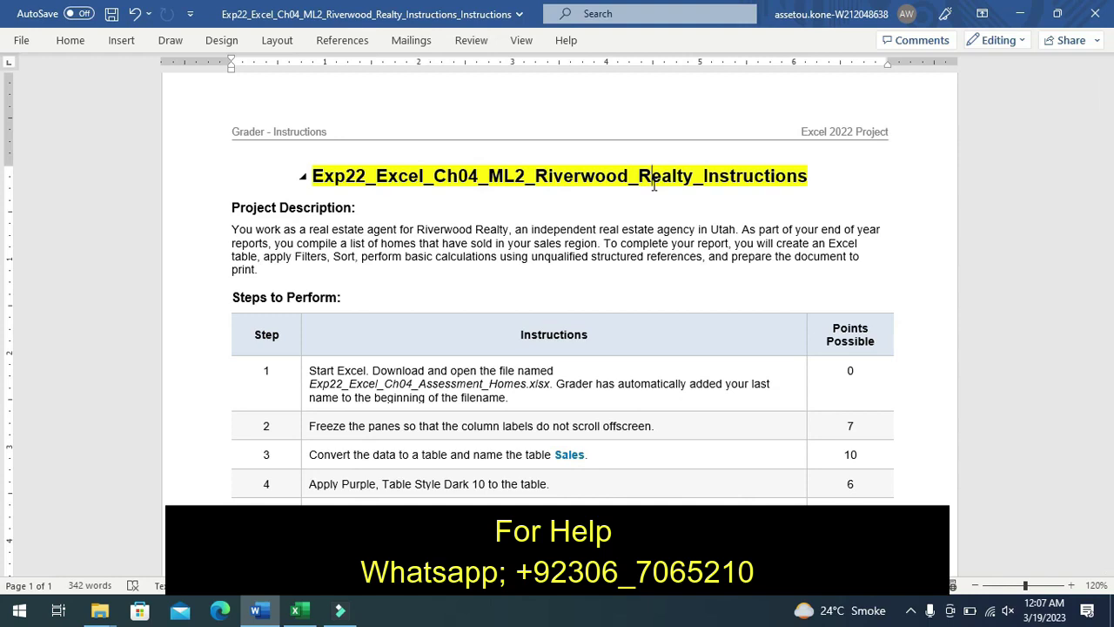
key(ctrl+z)
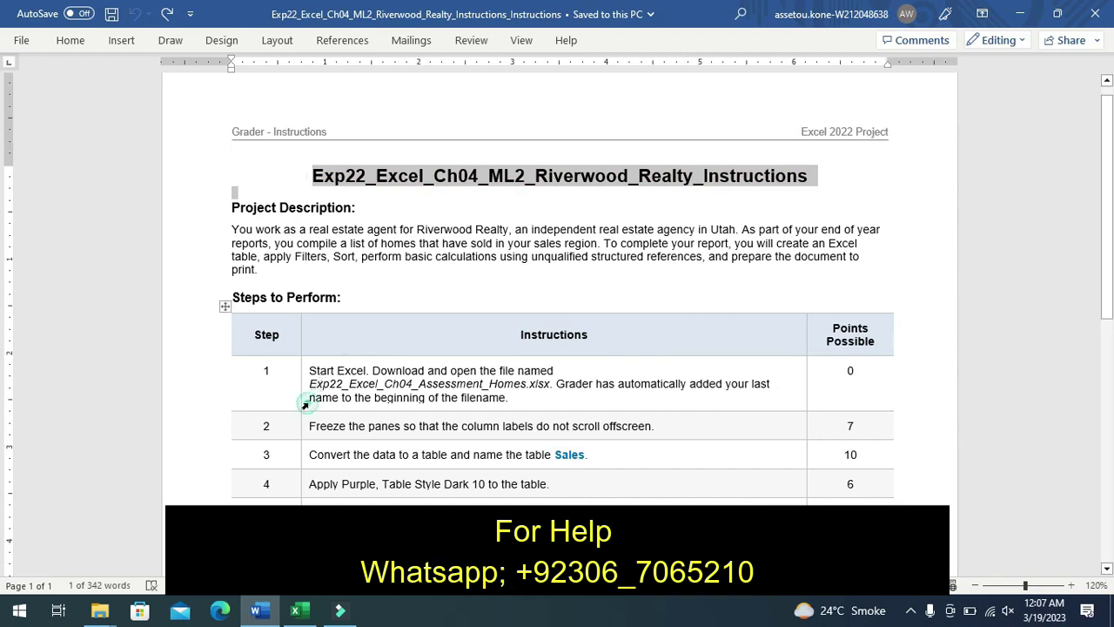
- Highlight step 1's instruction about opening the homes workbook in yellow
click(305, 406)
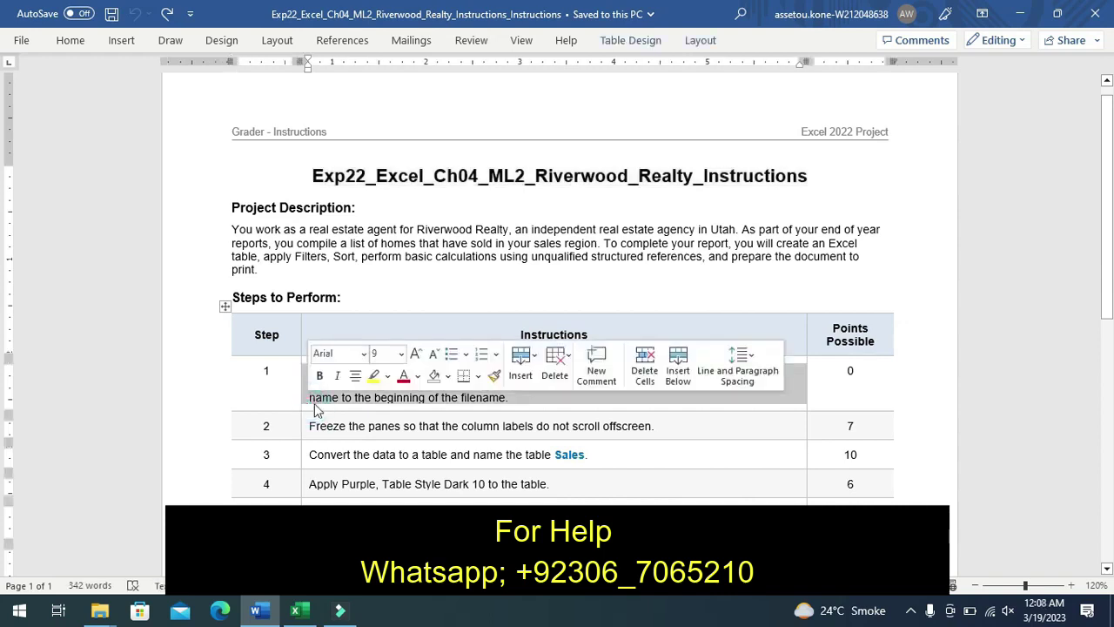
click(388, 377)
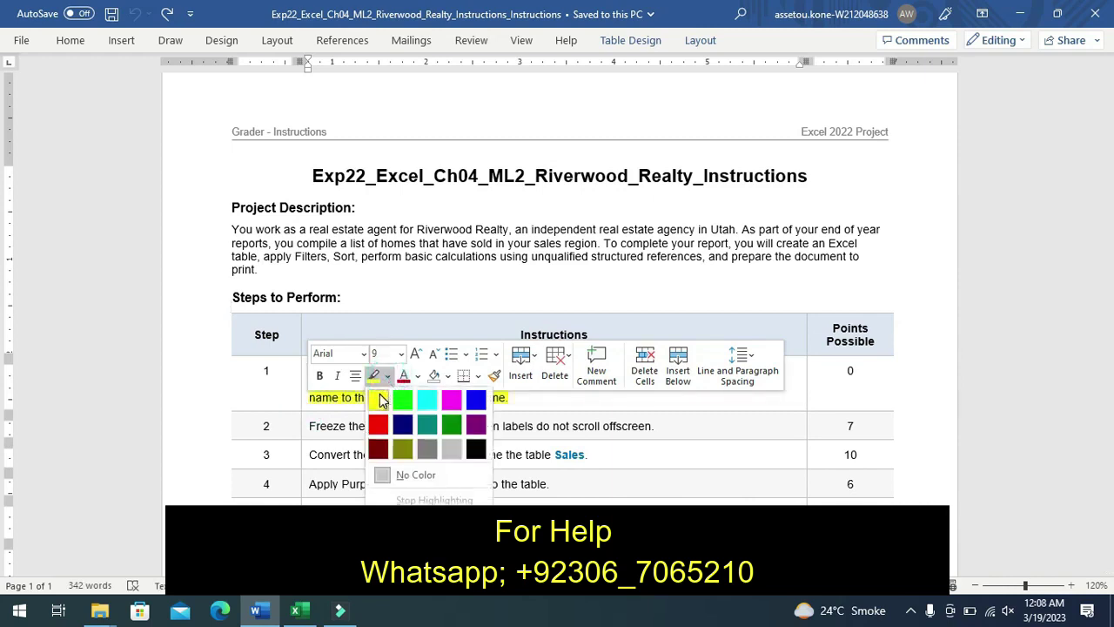
click(380, 398)
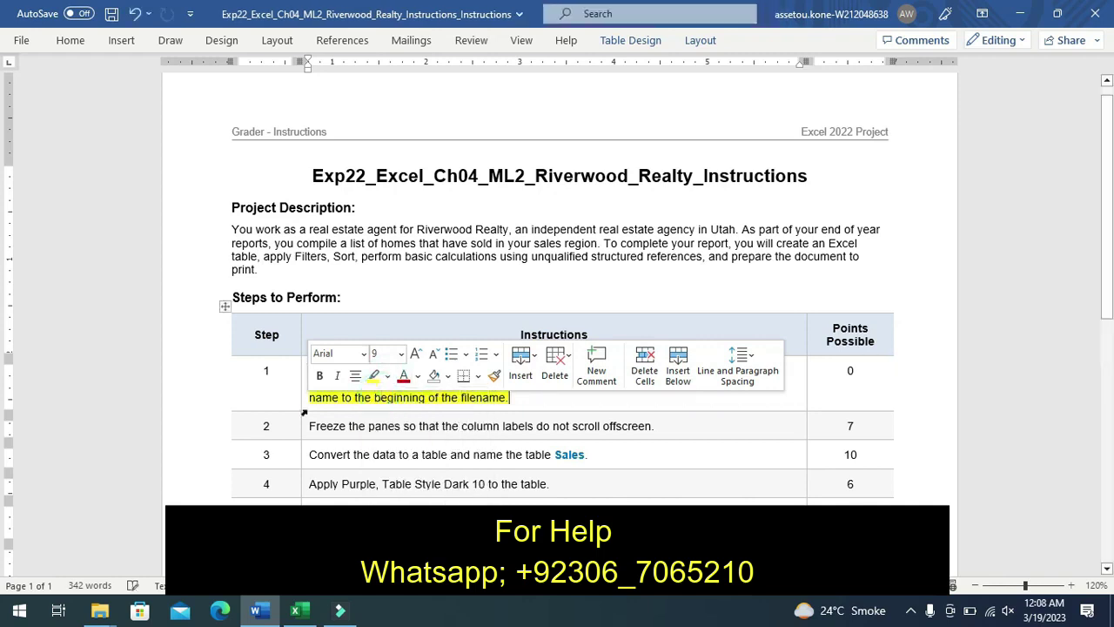
click(269, 381)
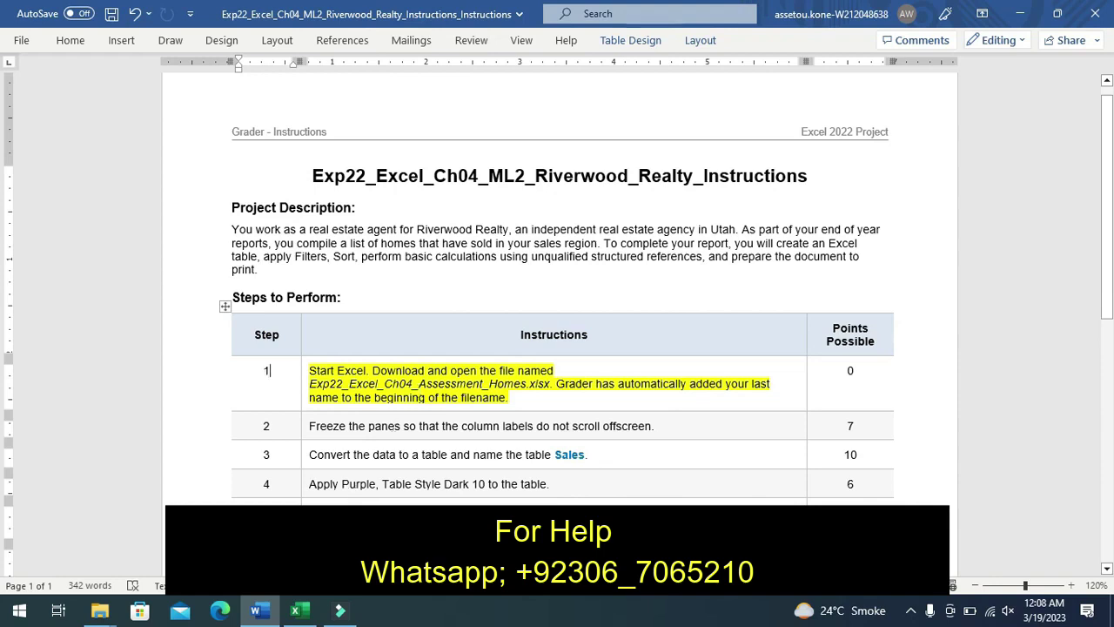
click(299, 614)
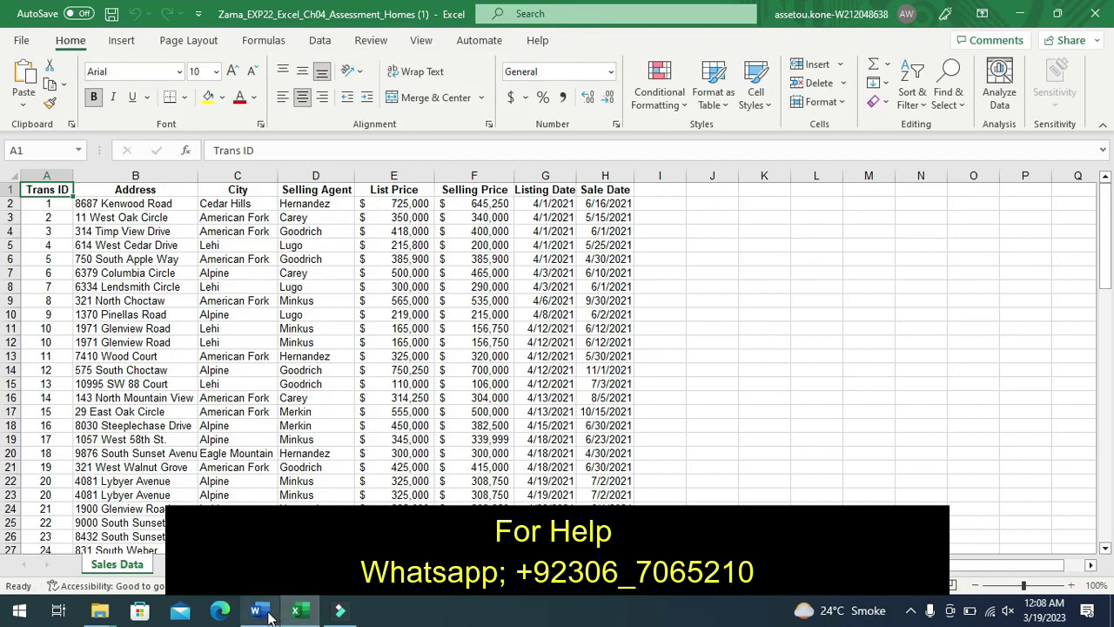
click(261, 611)
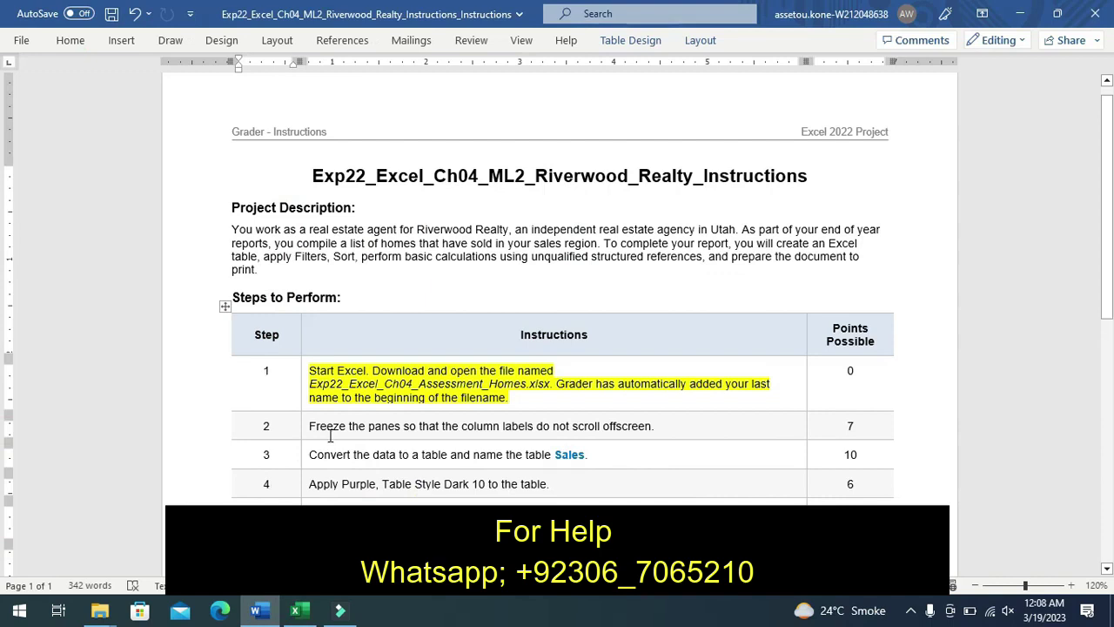
- Remove step 1's highlight and highlight step 2's freeze-panes instruction in yellow
key(ctrl+z)
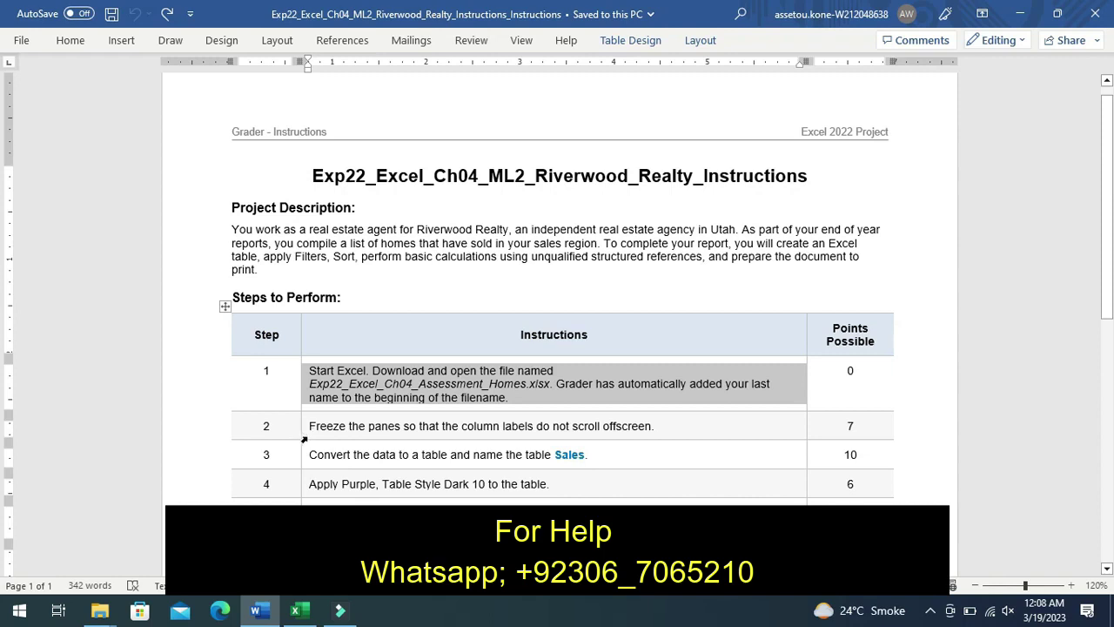
click(304, 438)
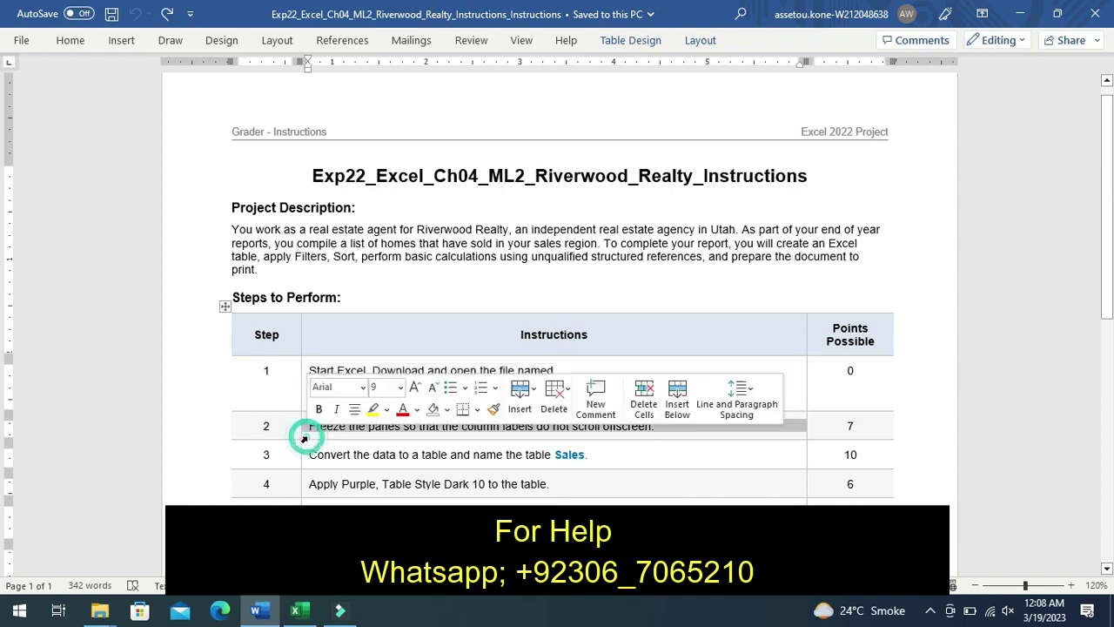
click(373, 410)
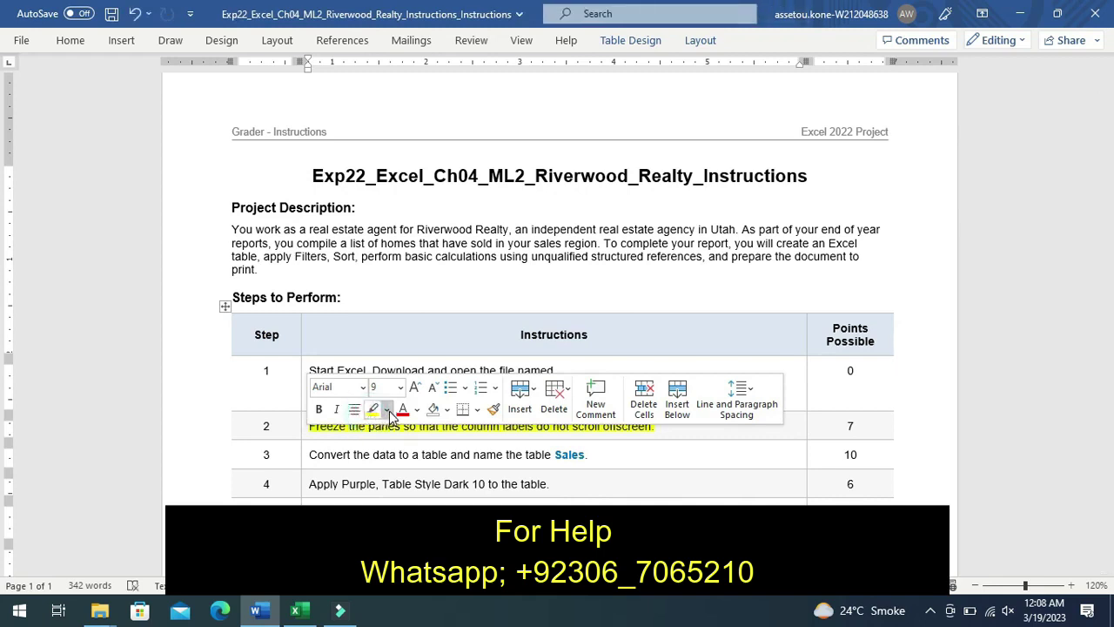
- Select step 2's opening words through 'column labels'
click(284, 431)
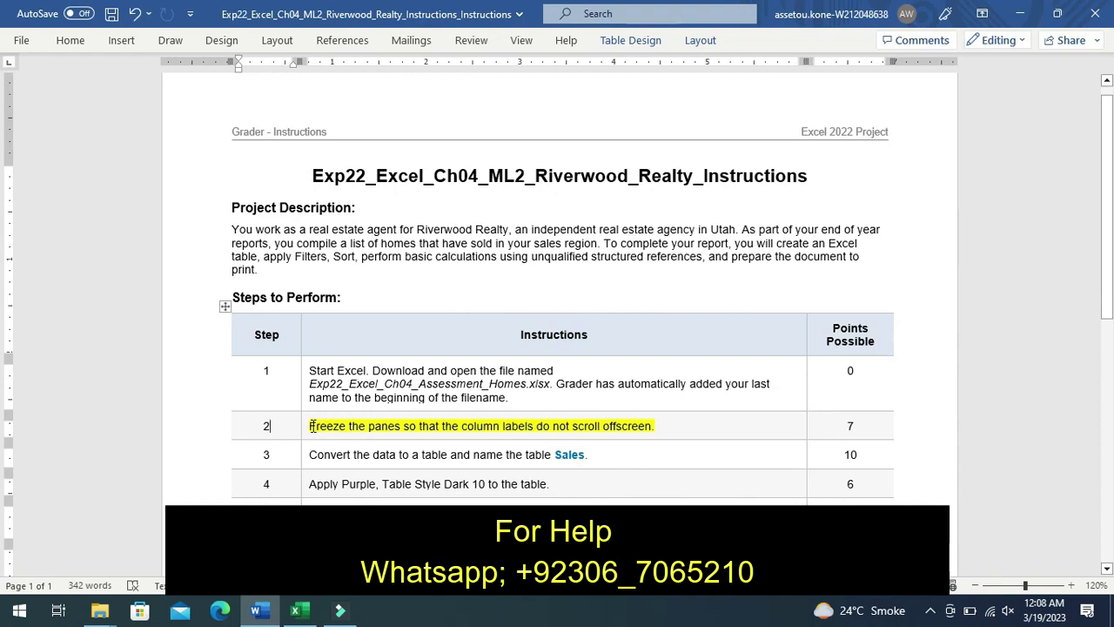
drag(311, 425, 485, 432)
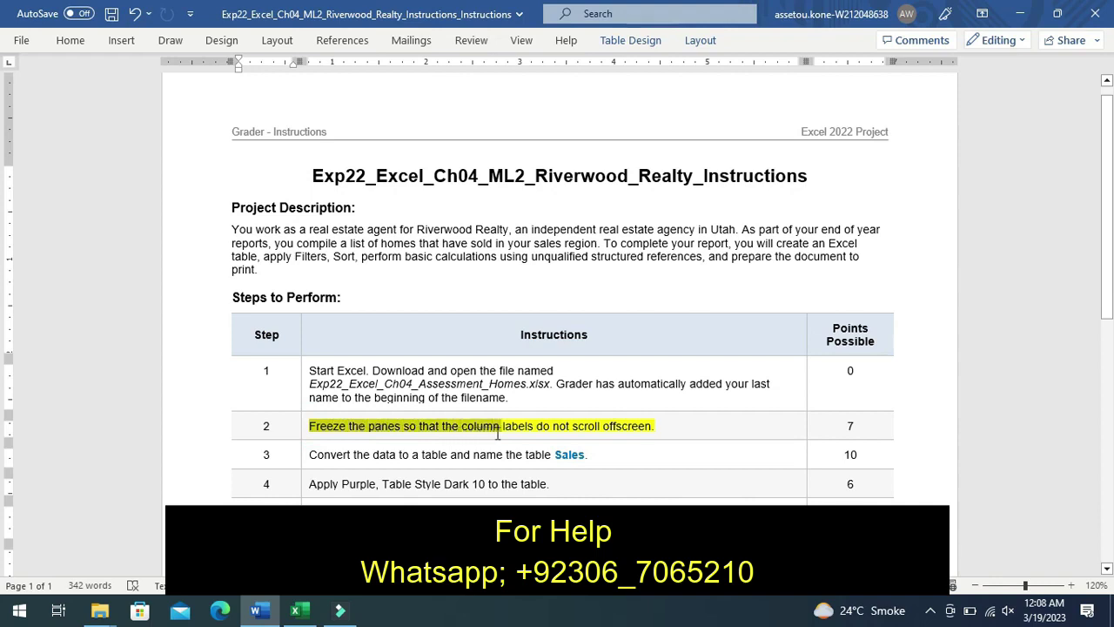
drag(488, 434, 513, 435)
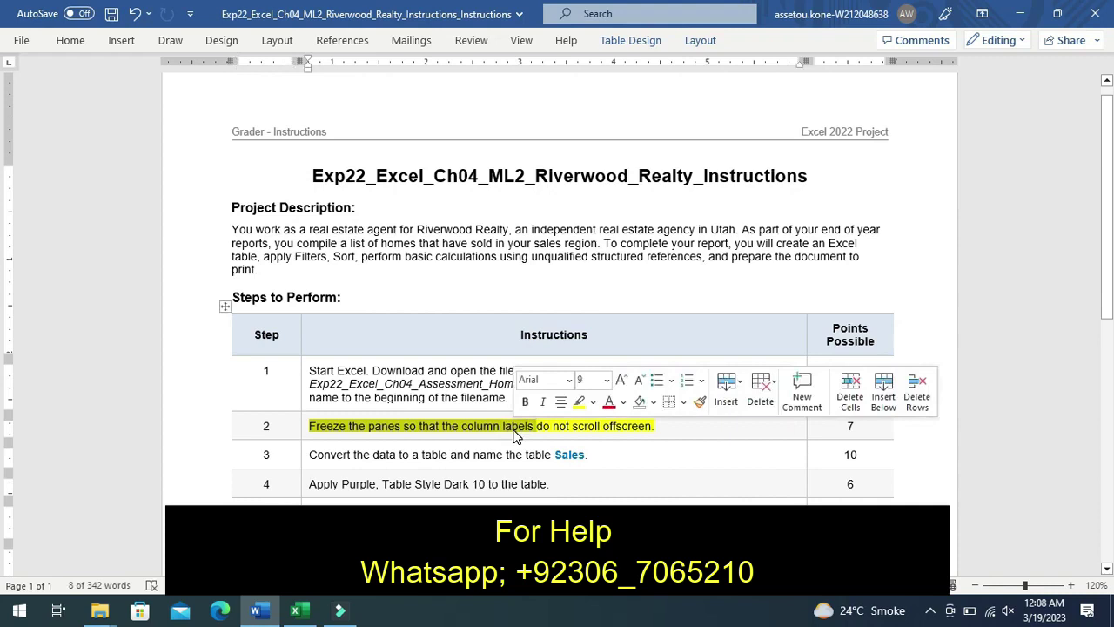
- Highlight 'Freeze the panes so that the column labels' in bright green
click(593, 406)
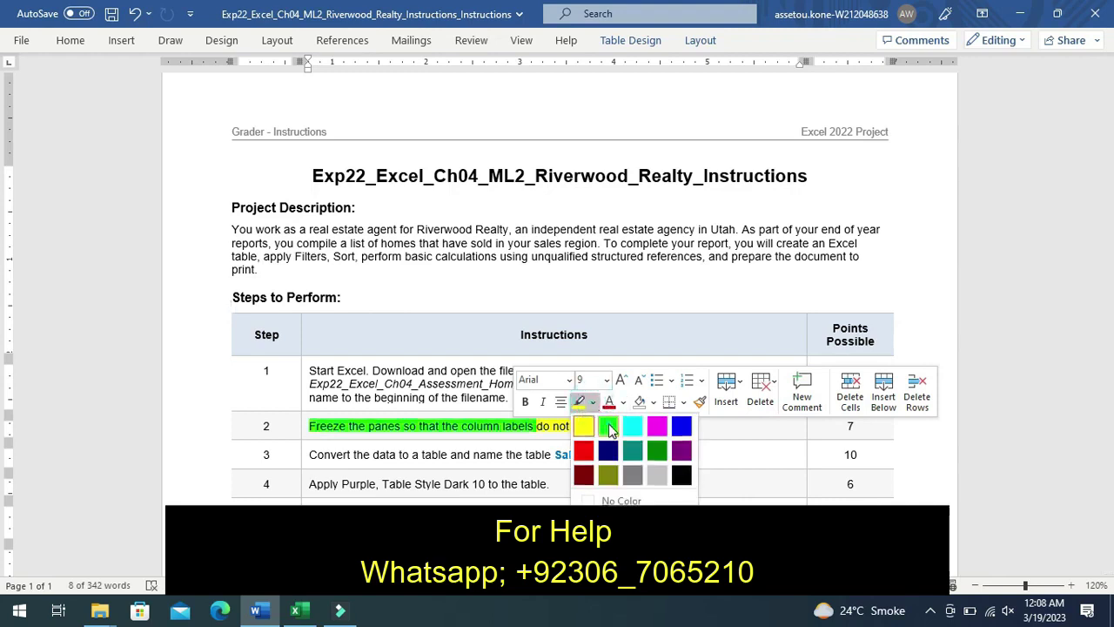
click(609, 427)
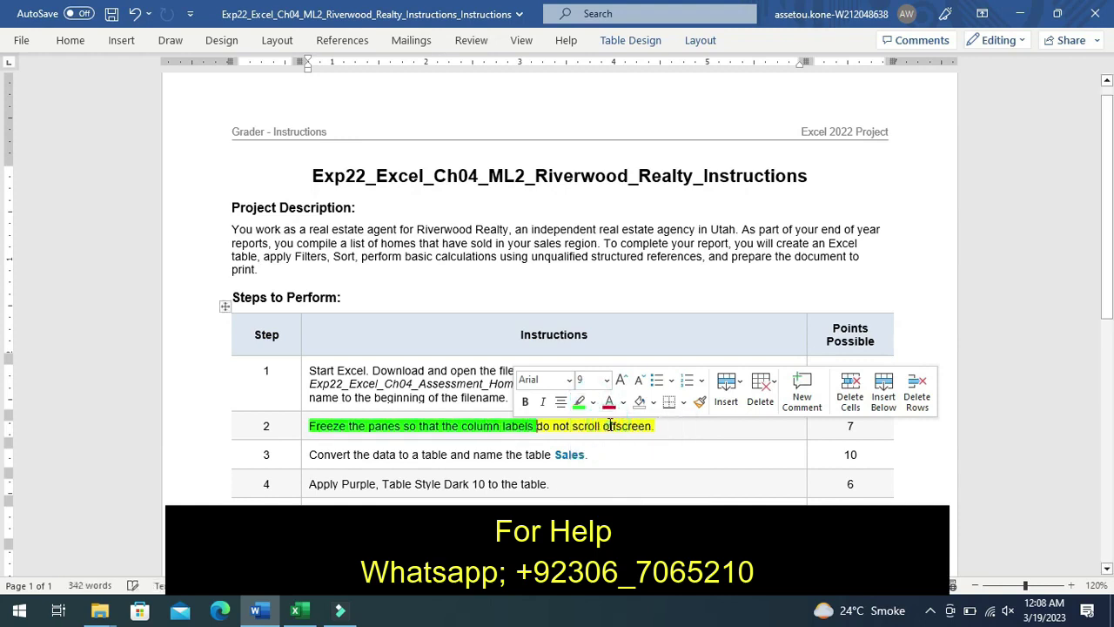
click(654, 457)
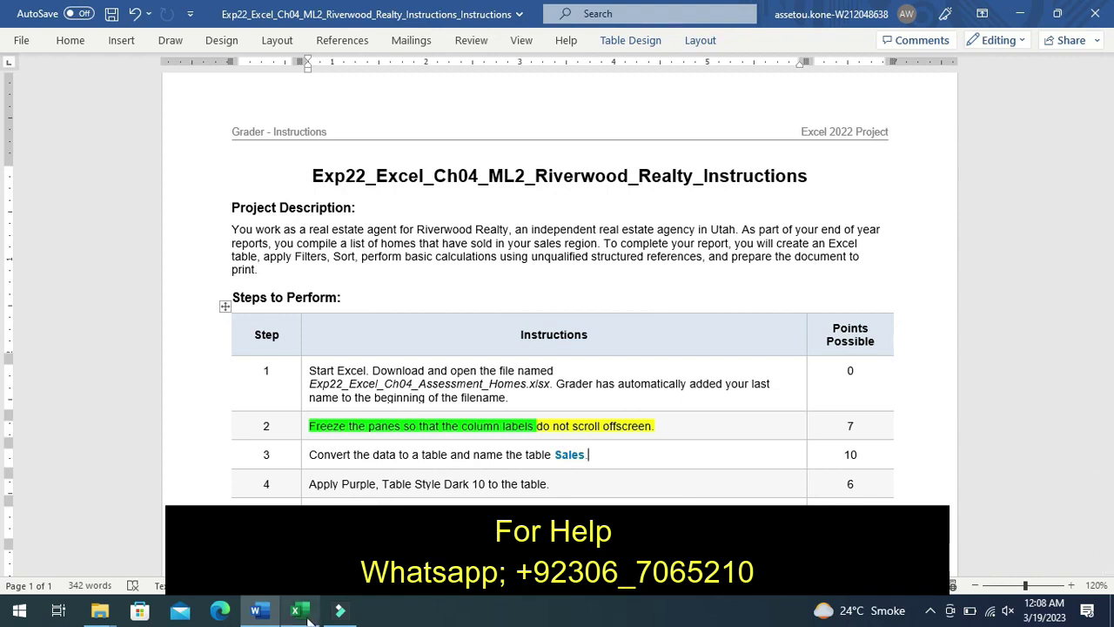
- In Excel, select row 1 of the Sales Data sheet and apply Freeze Panes
click(299, 612)
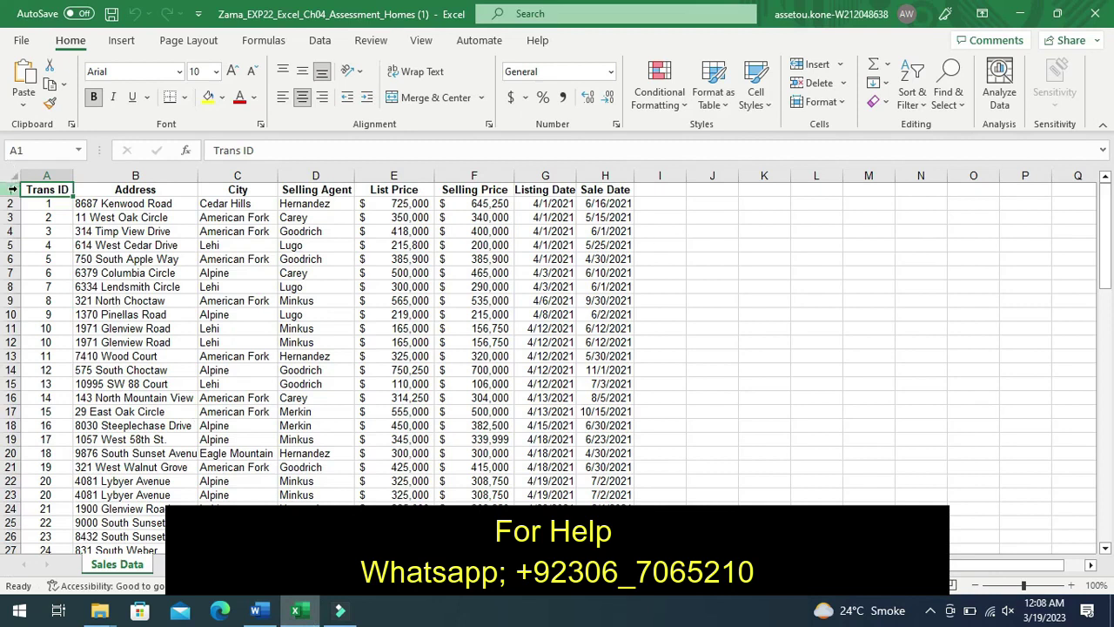
click(12, 189)
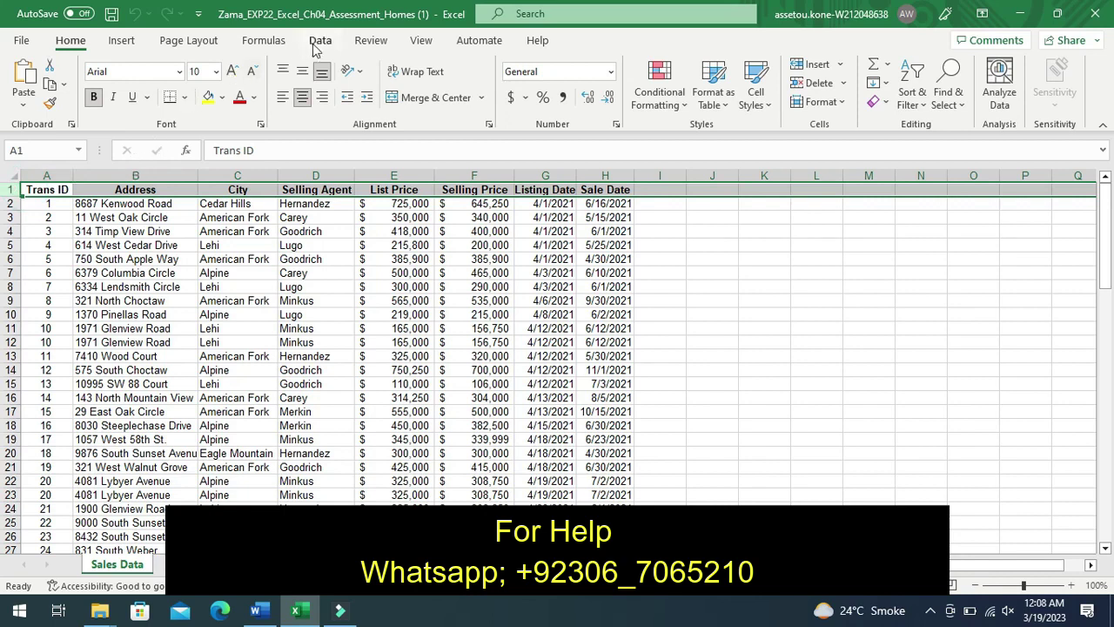
click(423, 44)
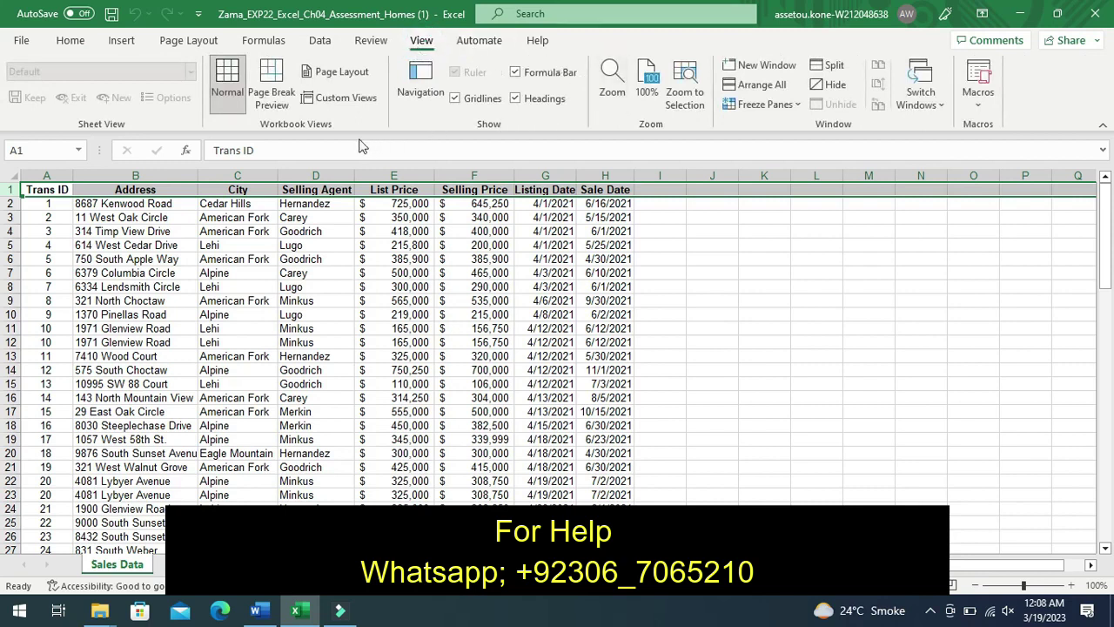
click(790, 106)
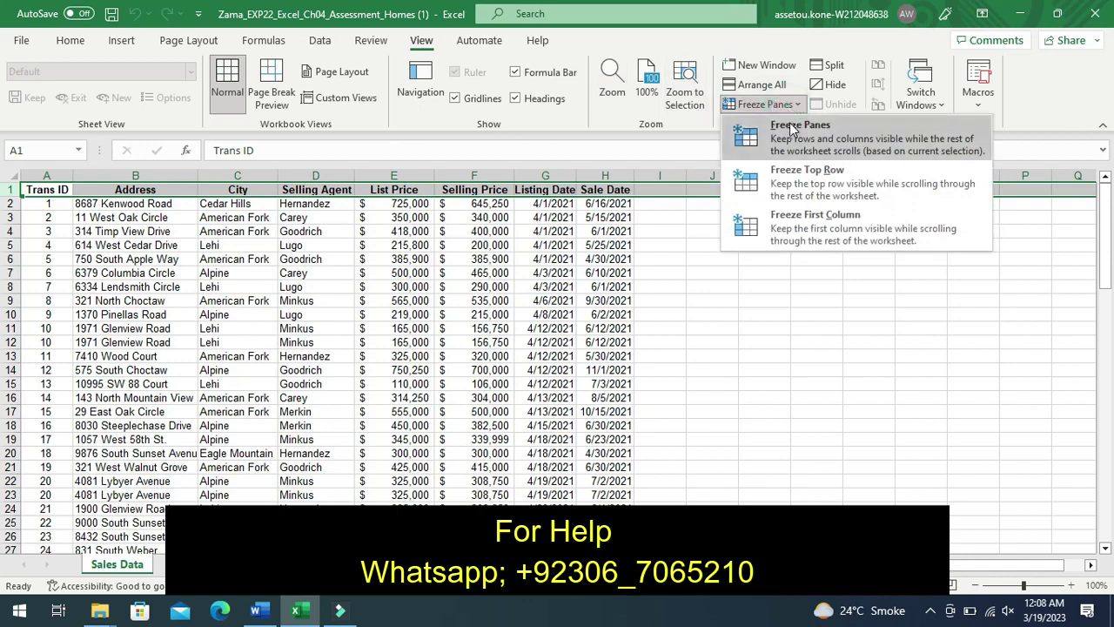
click(790, 129)
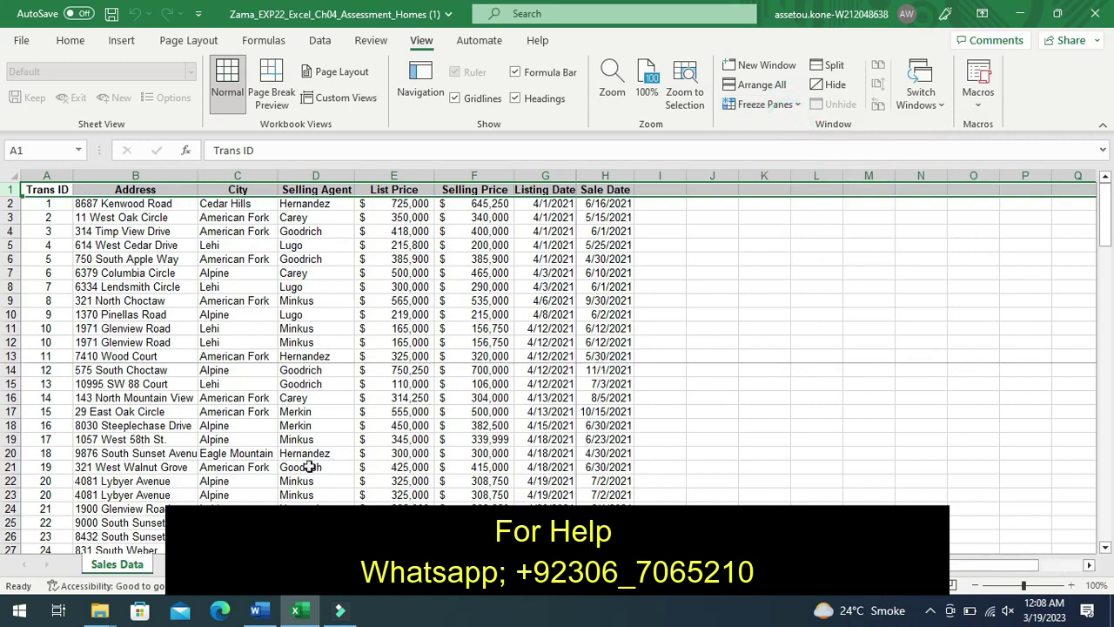
- Back in Word, undo both the green and yellow highlights on step 2
click(259, 612)
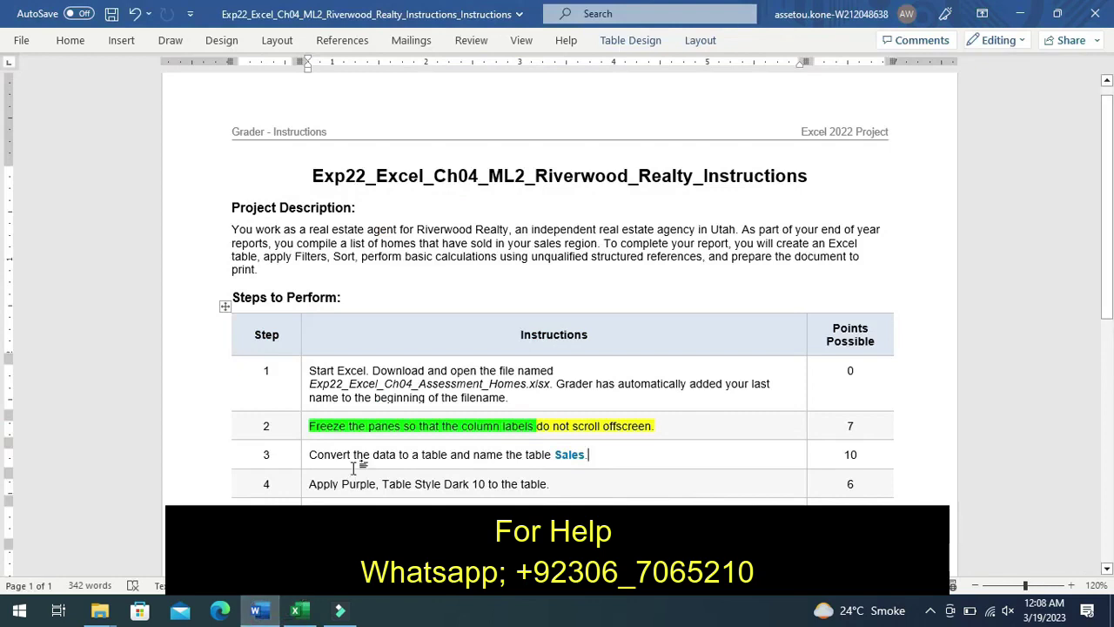
key(ctrl+z)
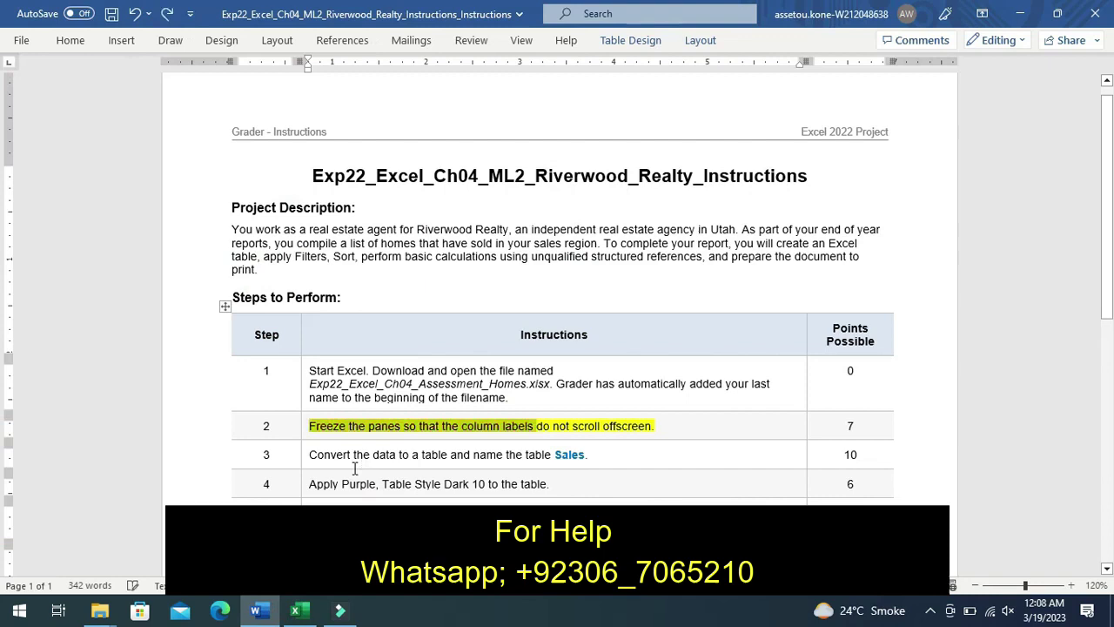
key(ctrl+z)
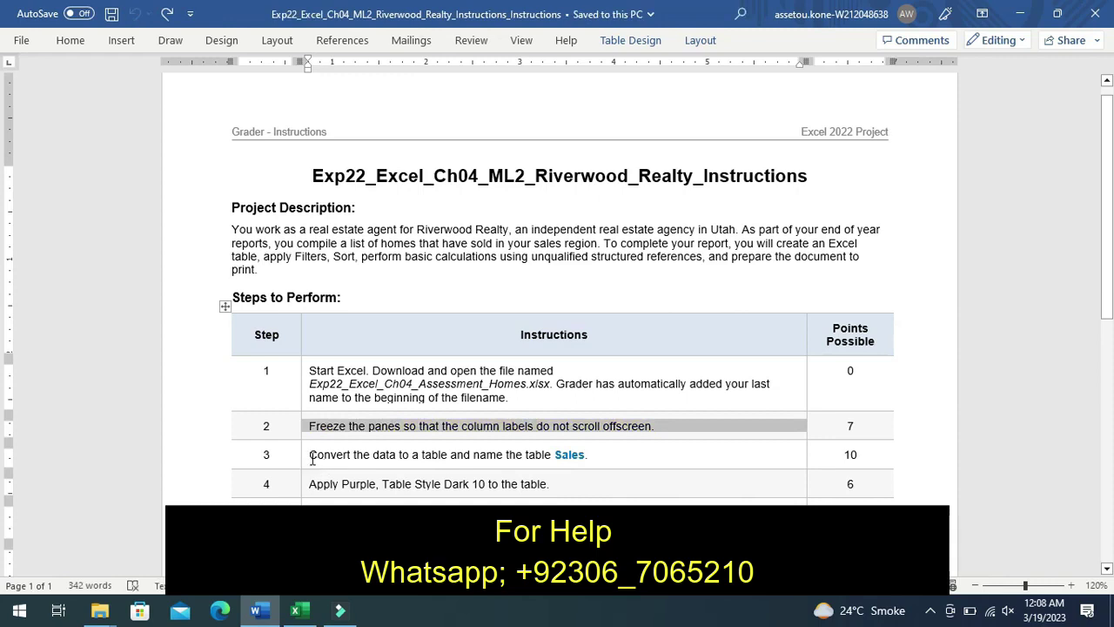
click(312, 457)
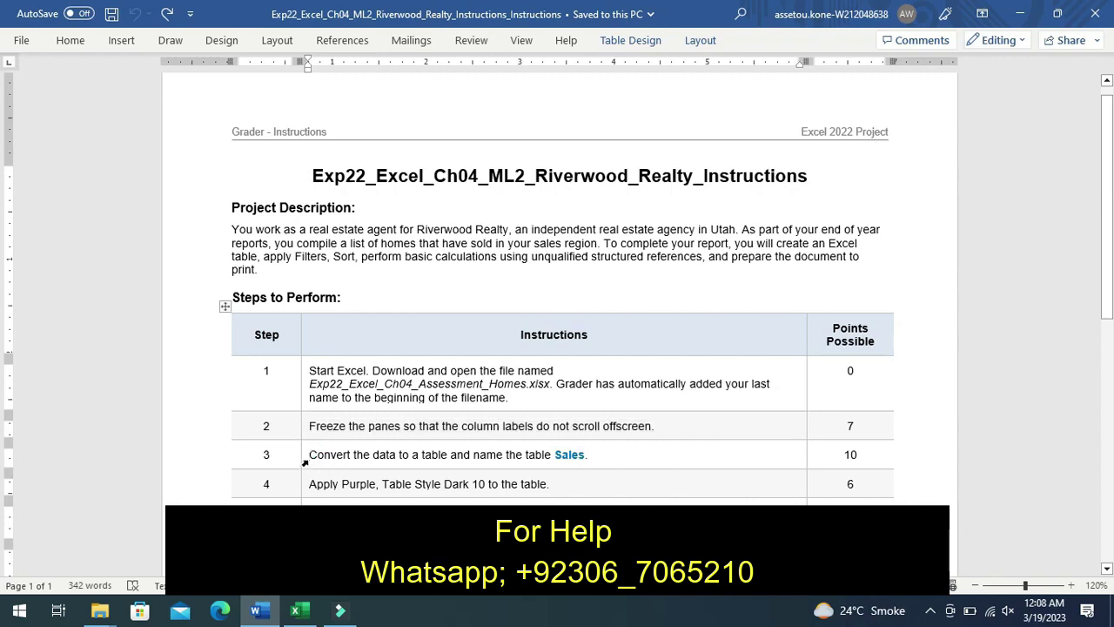
- Highlight the whole step 3 instruction in yellow
click(304, 462)
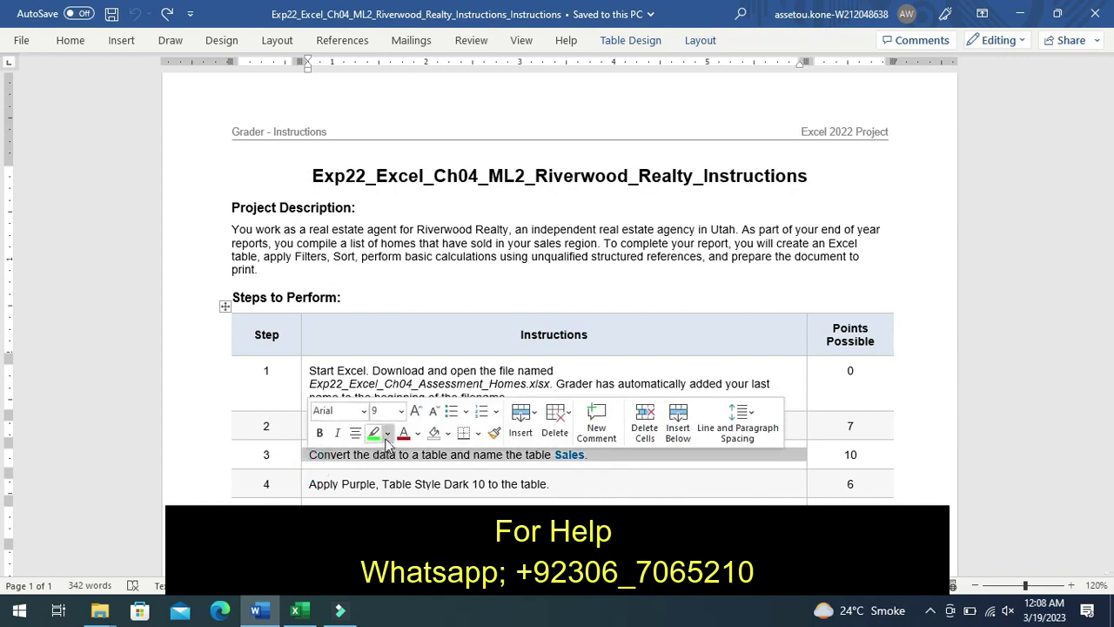
click(387, 434)
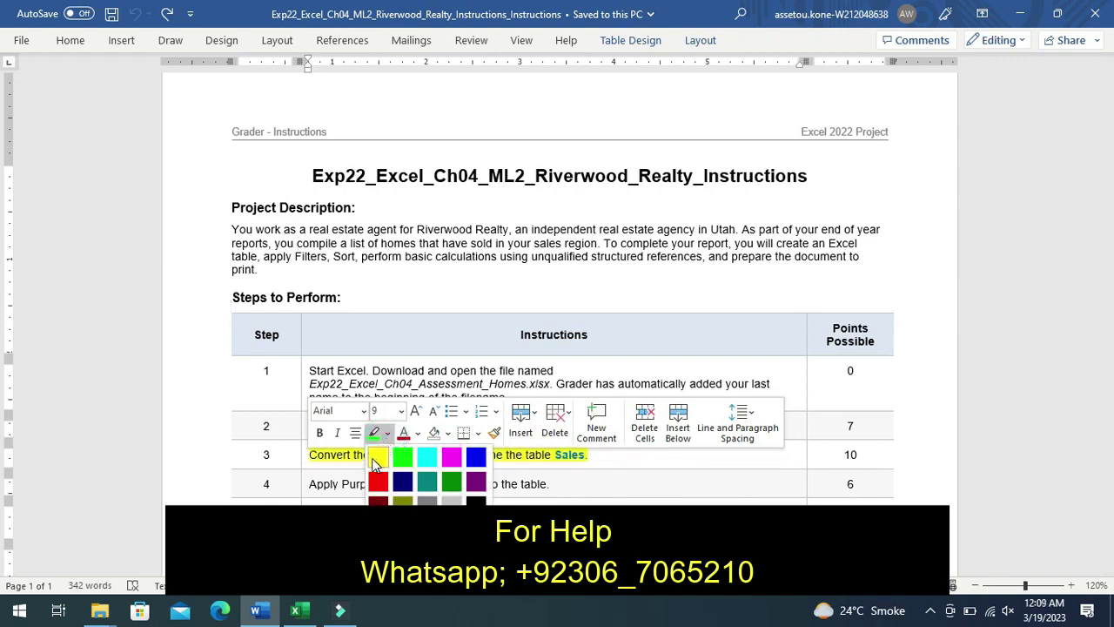
click(376, 458)
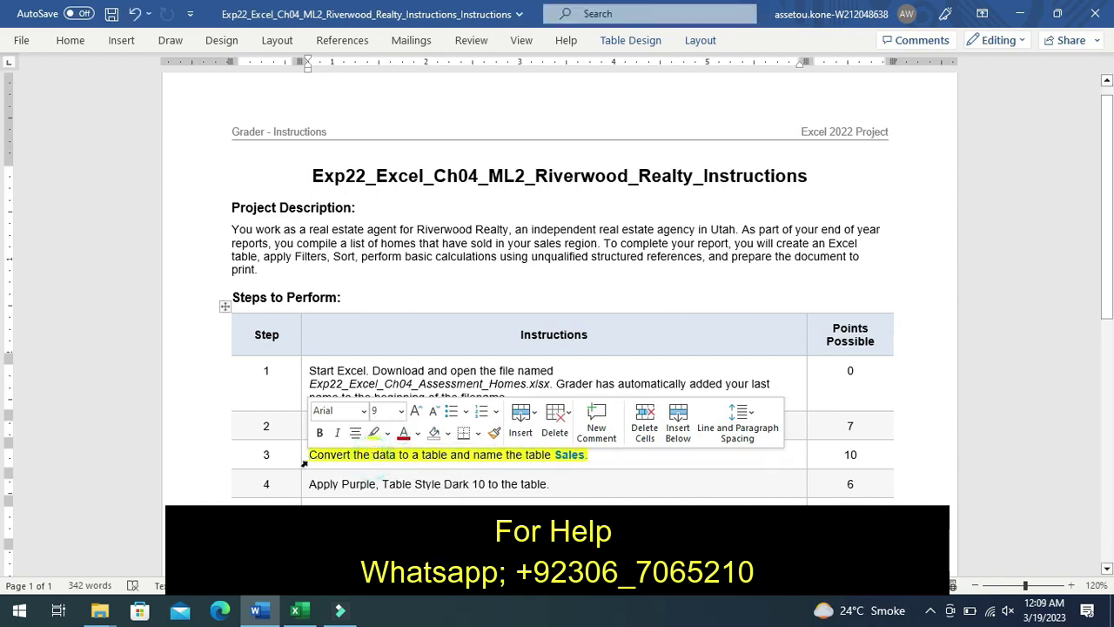
click(290, 454)
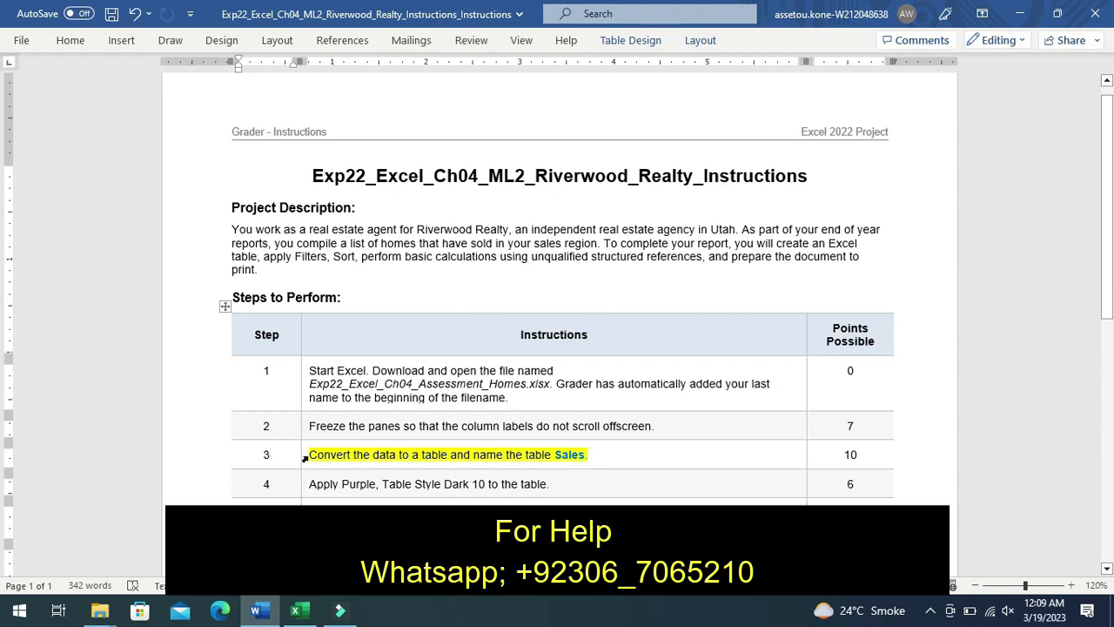
- Re-highlight the phrase 'Convert the data to a table' in green
mouse_move(305, 458)
mouse_down()
mouse_move(347, 473)
mouse_move(363, 458)
mouse_up()
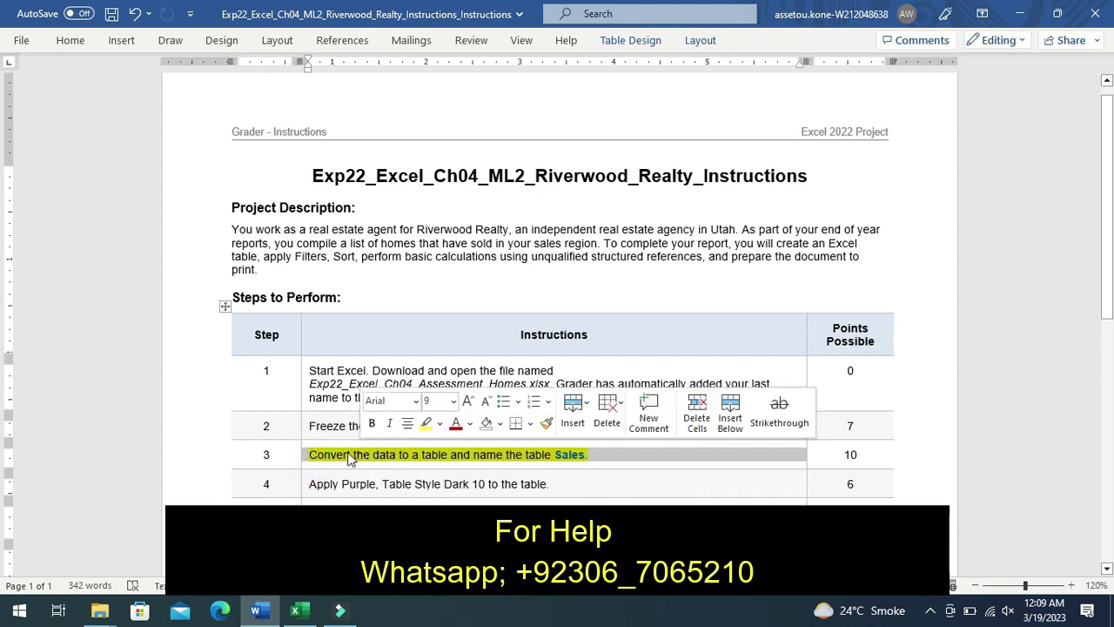
click(291, 452)
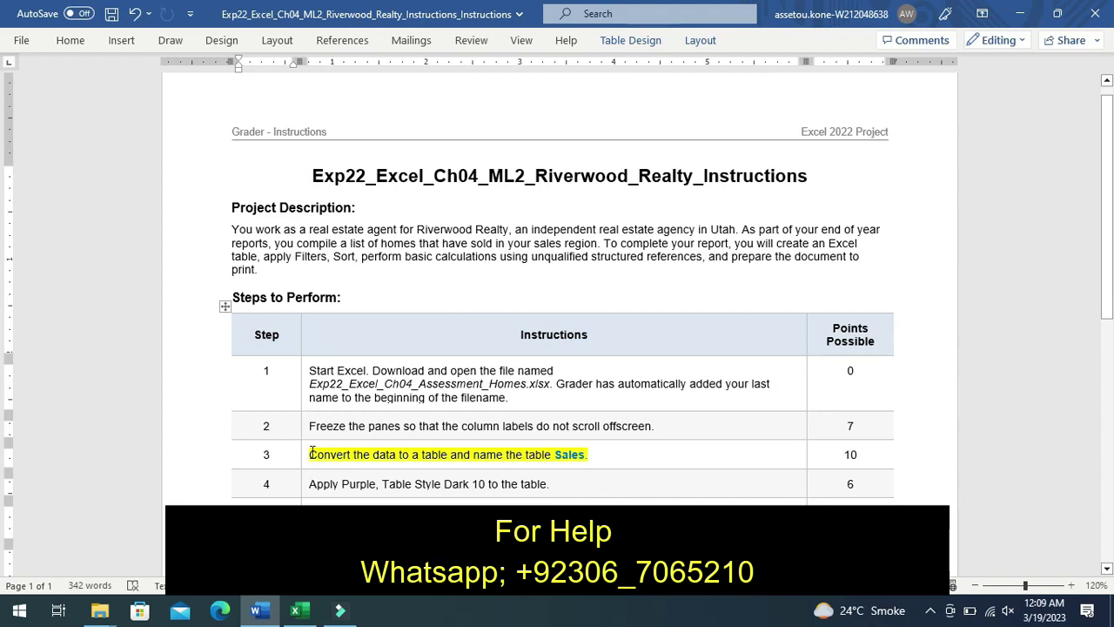
drag(311, 454, 447, 453)
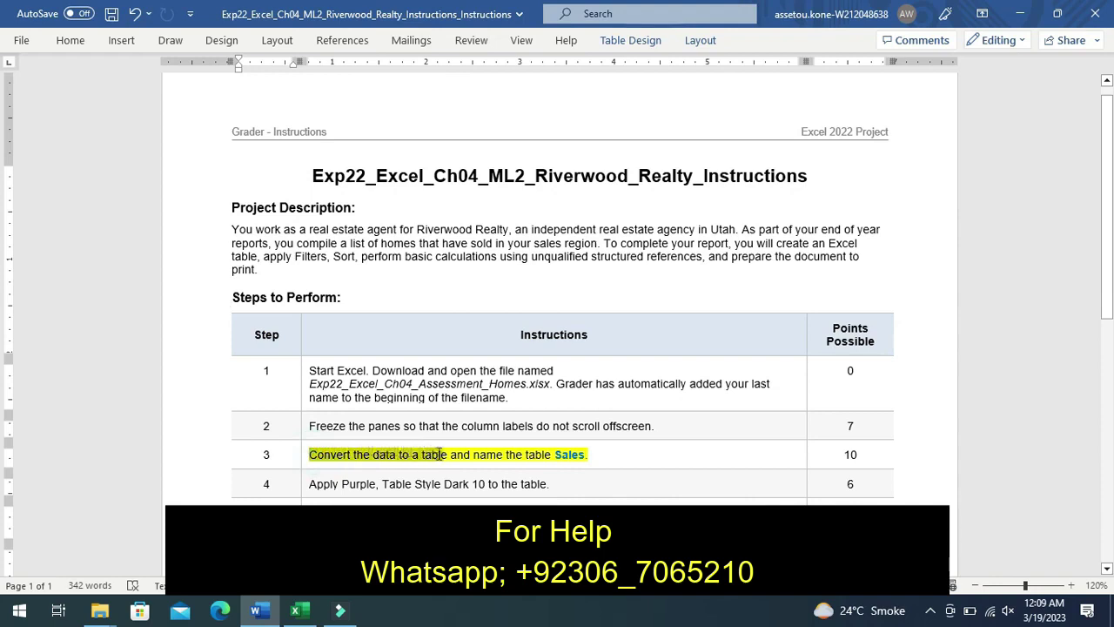
drag(449, 454, 454, 455)
drag(461, 451, 443, 459)
drag(445, 458, 453, 460)
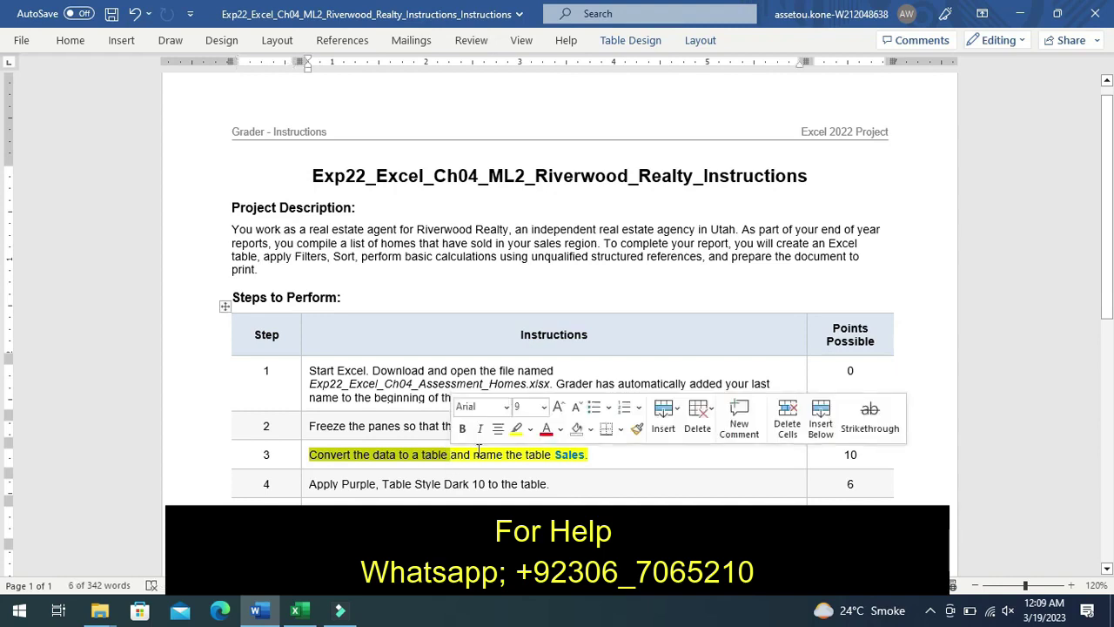
click(531, 430)
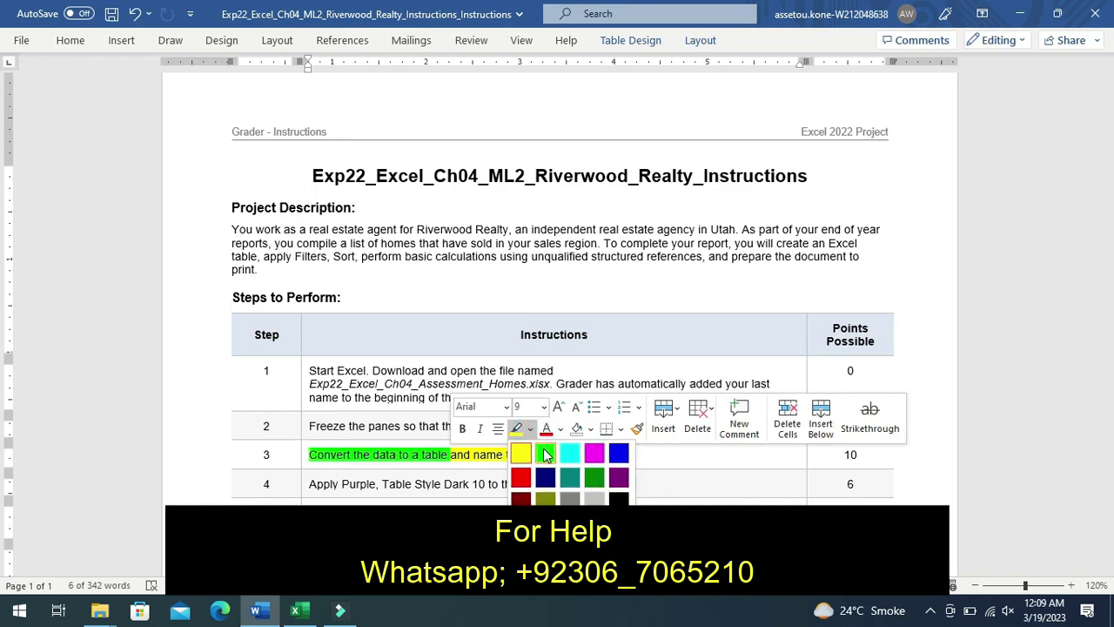
click(544, 453)
click(544, 449)
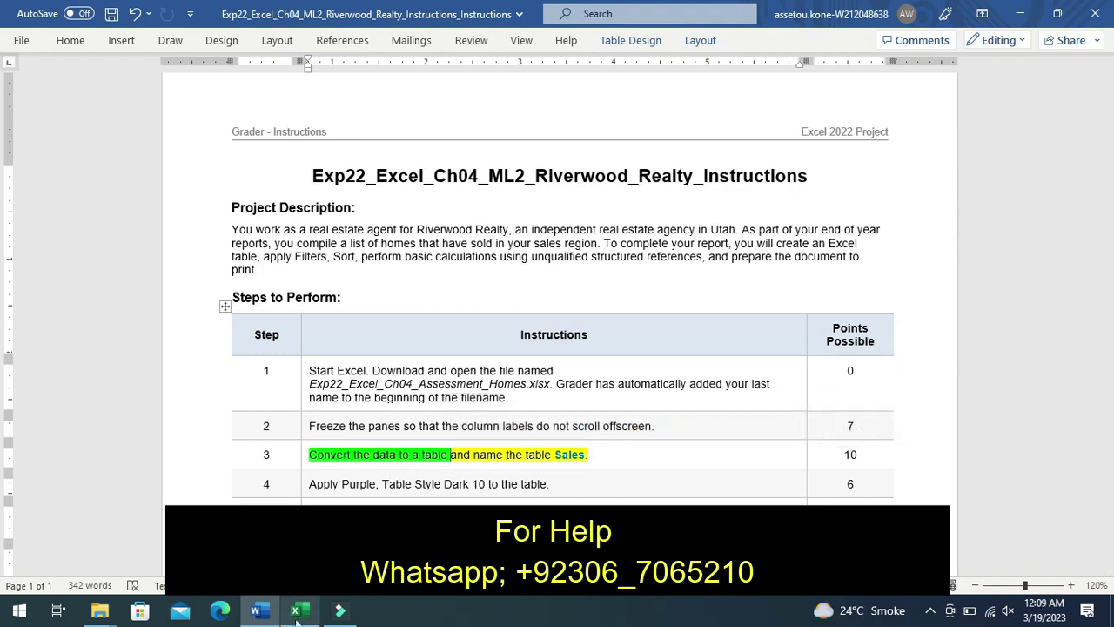
- In Excel, convert the Sales Data range A1:H90 into a table with headers
click(296, 612)
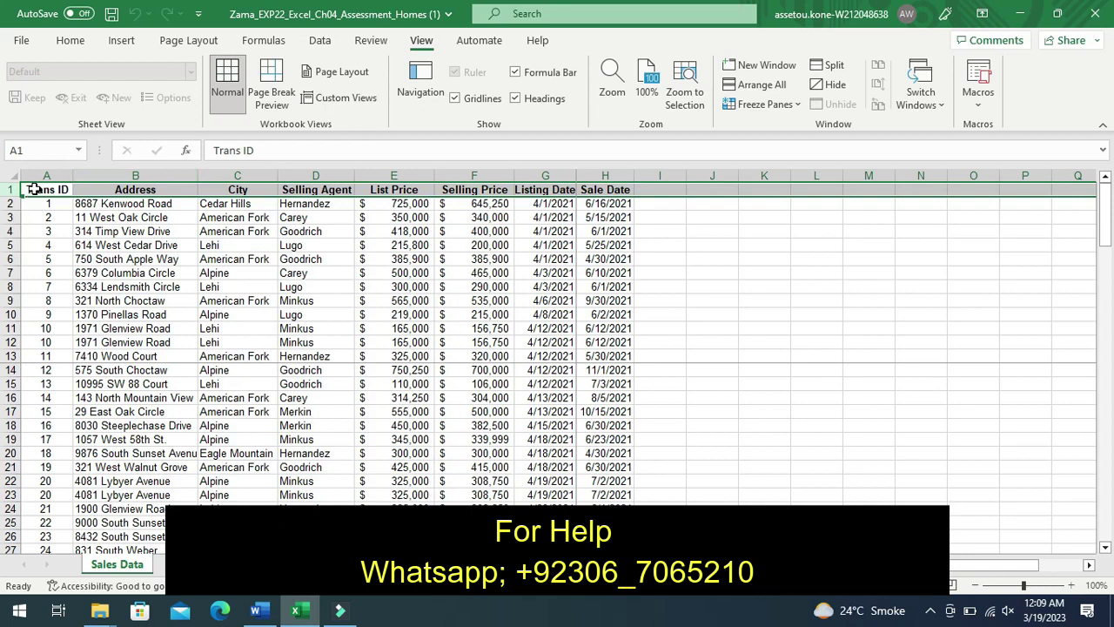
drag(31, 189, 33, 189)
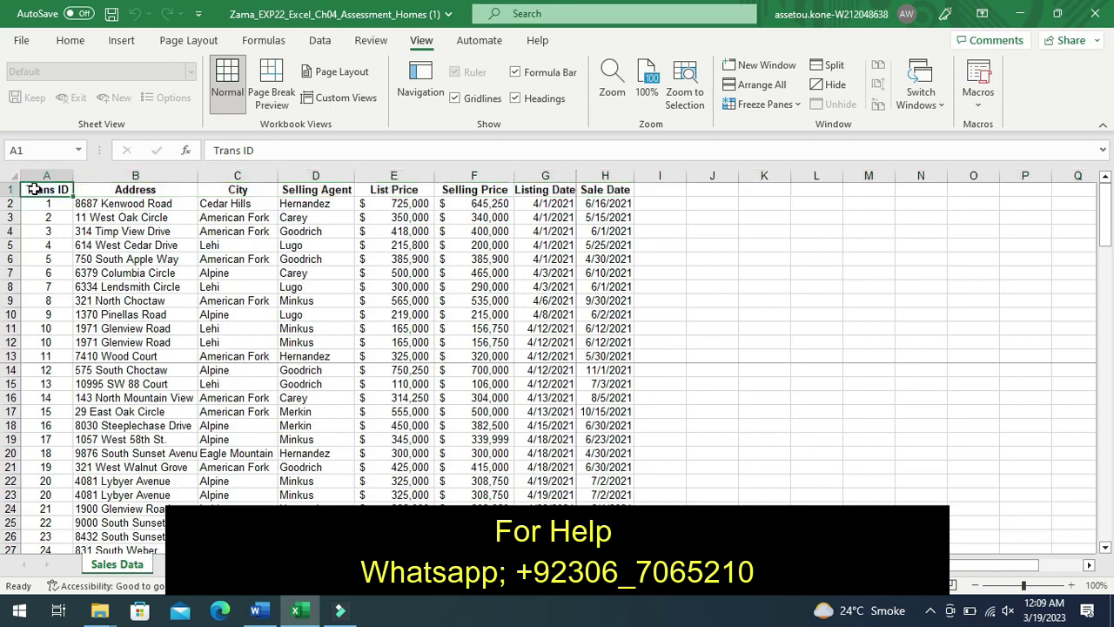
key(ctrl+shift+End)
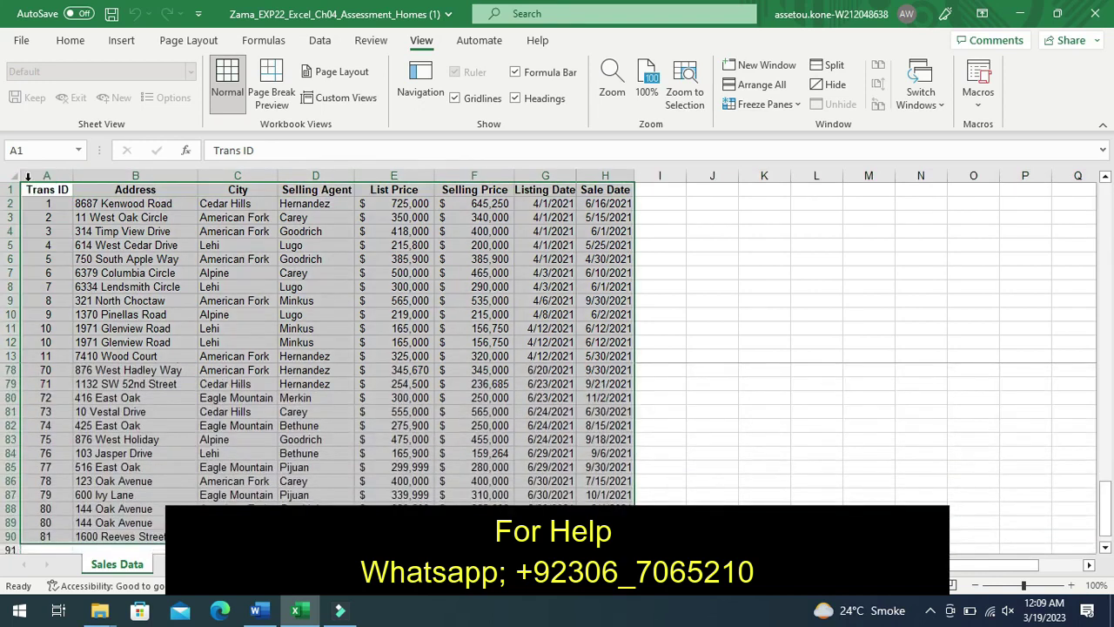
click(104, 50)
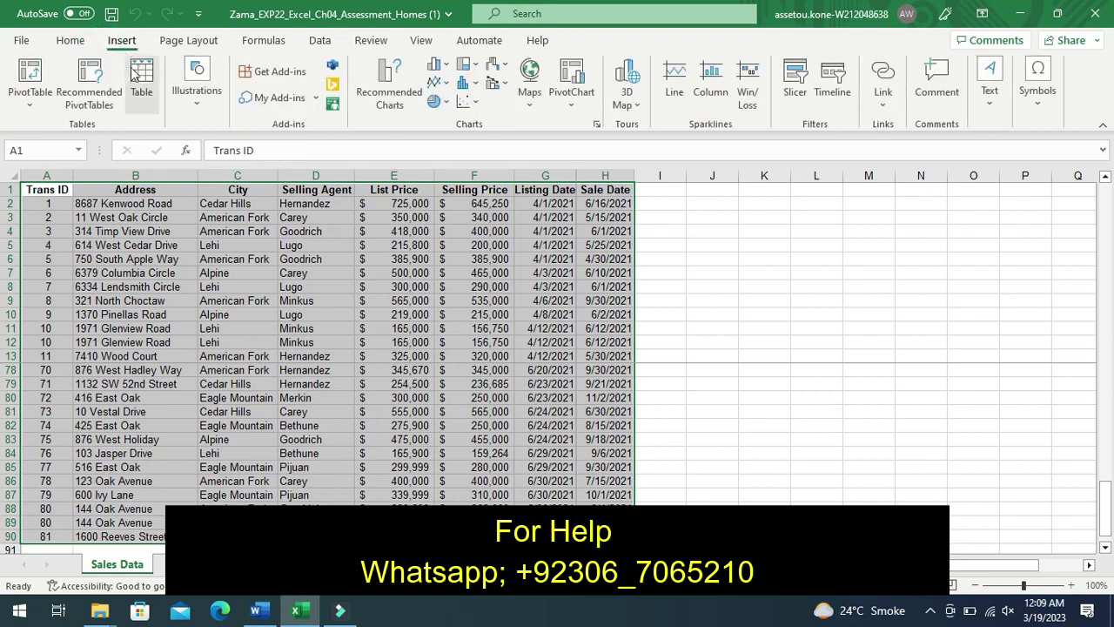
click(142, 99)
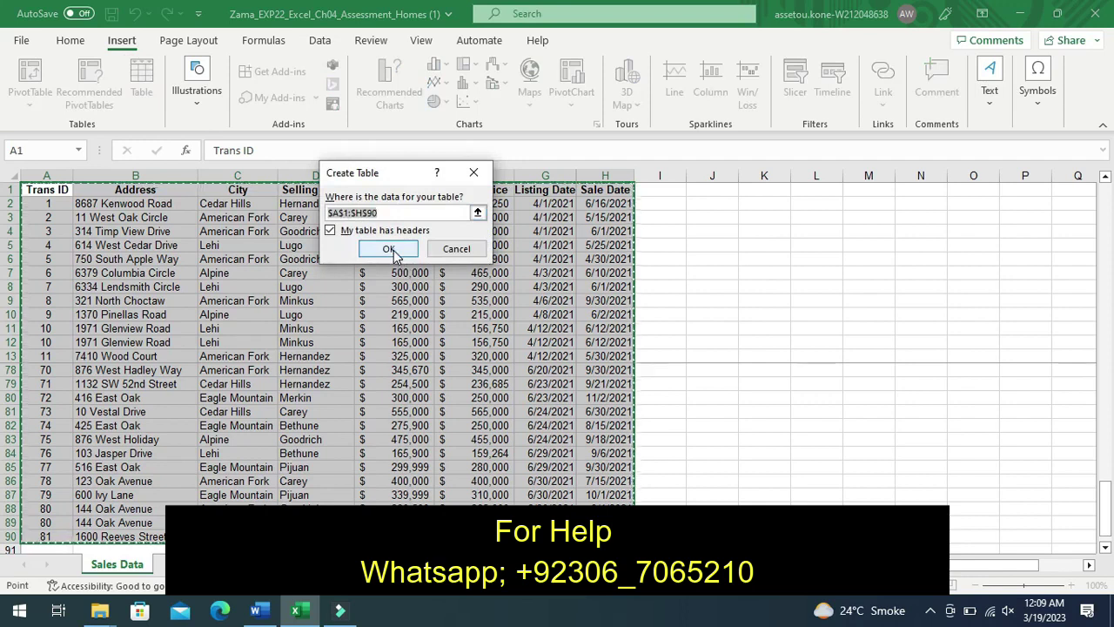
click(393, 250)
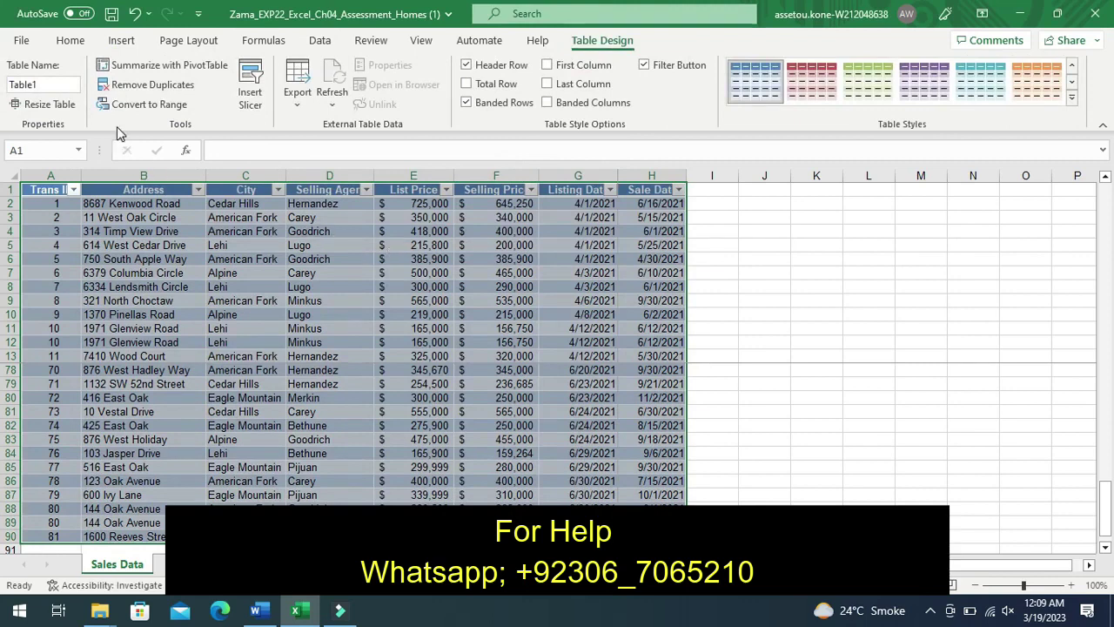
- Rename the table from Table1 to 'Sales', then return to the Word document
click(67, 85)
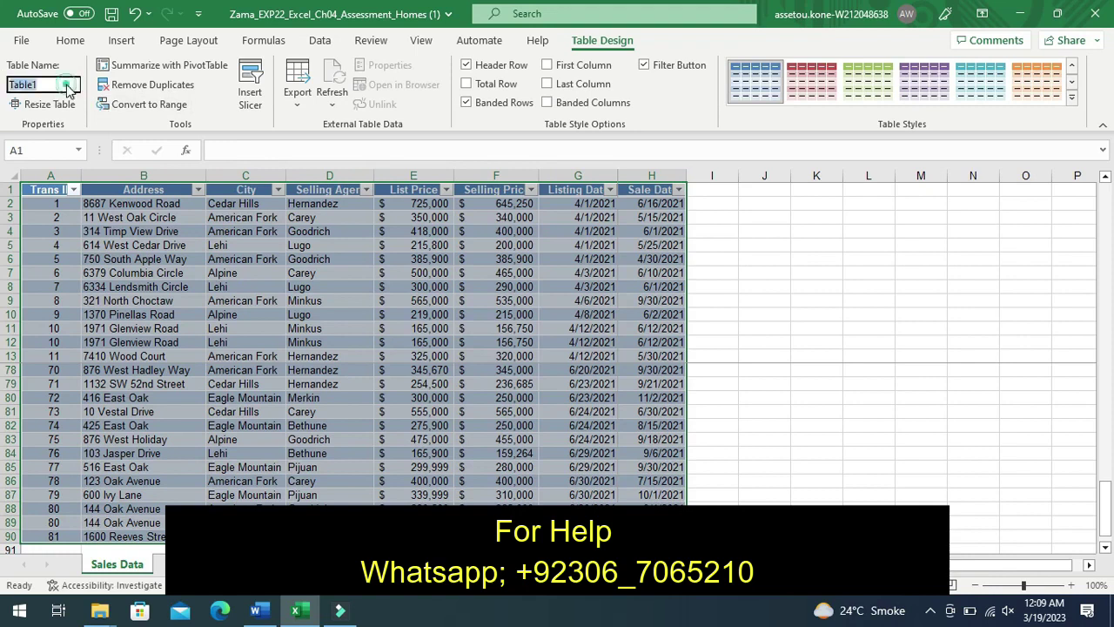
key(BackSpace)
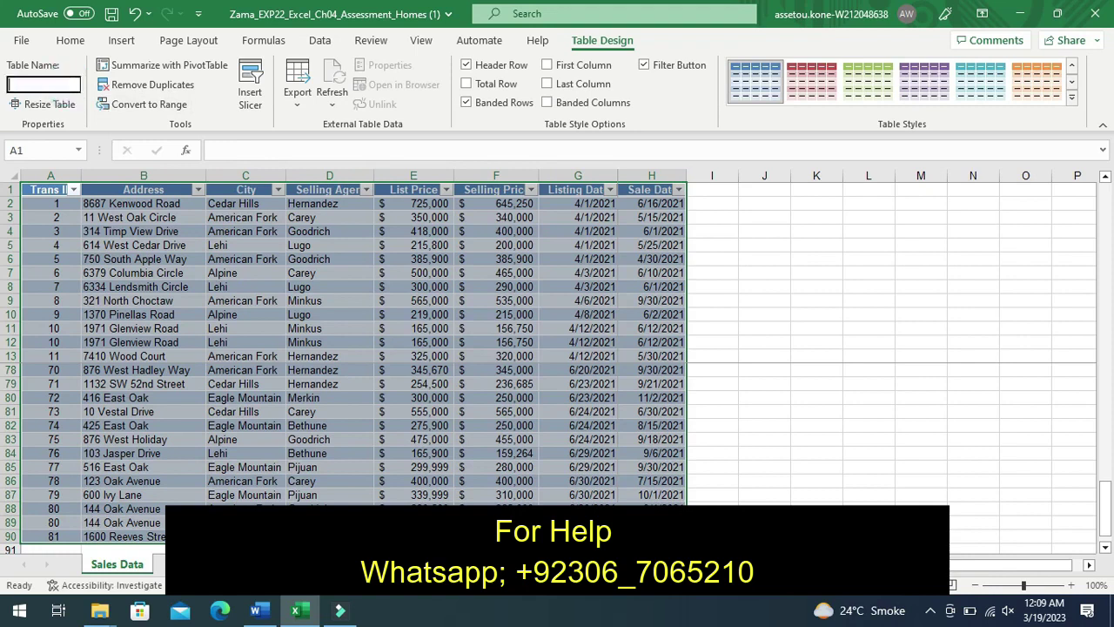
text(S)
text(a)
text(k)
key(BackSpace)
text(les)
key(Return)
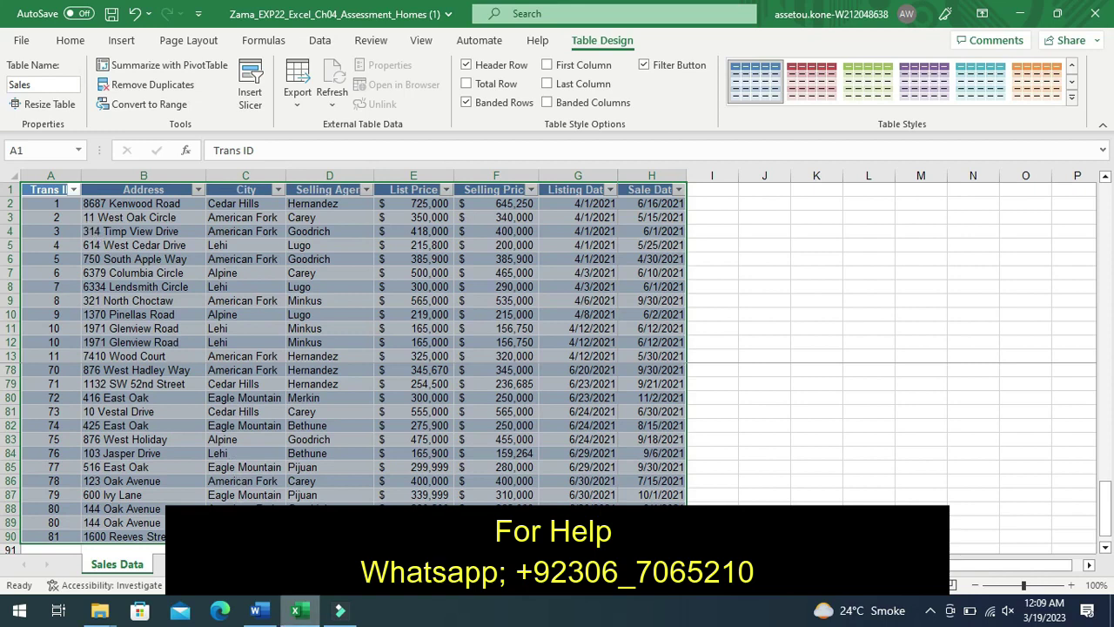
click(259, 611)
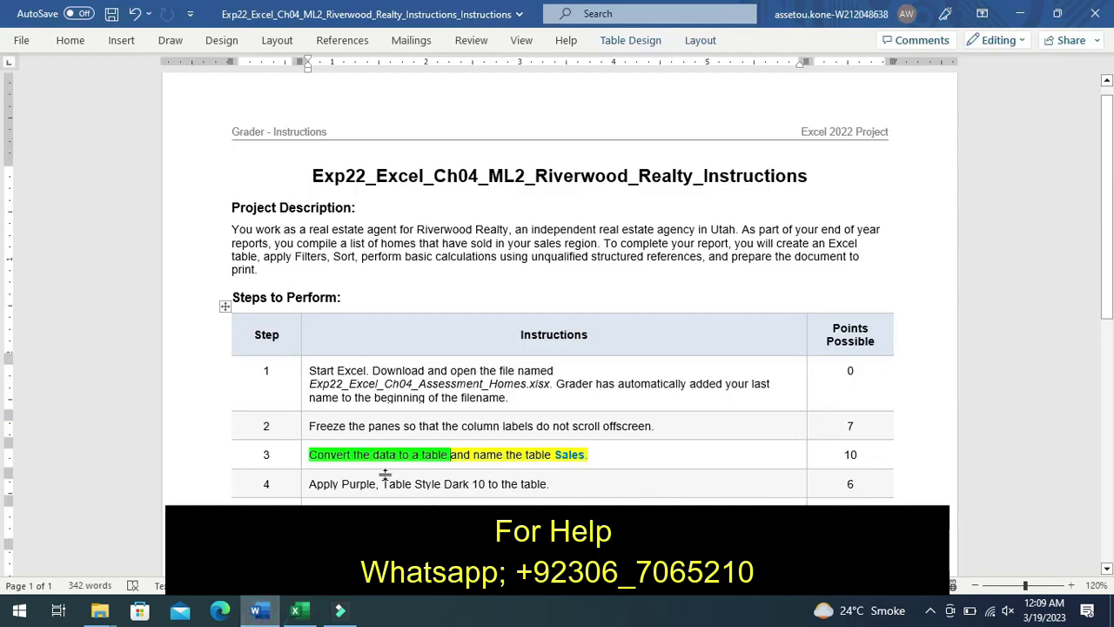
- Undo the green and yellow highlights on step 3's instruction
key(shift+Home)
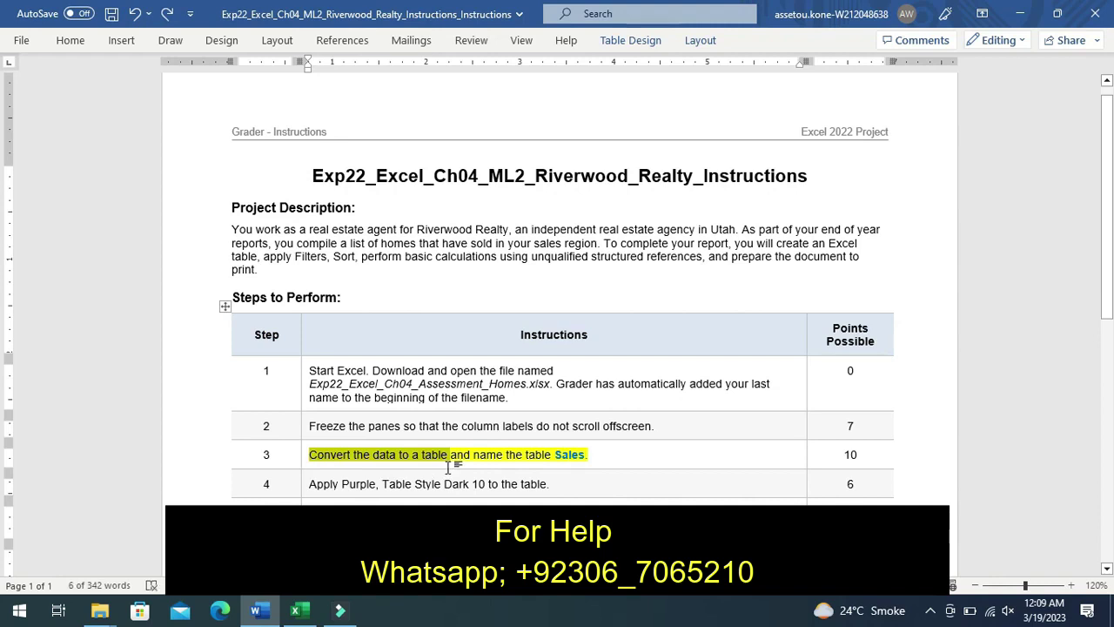
key(ctrl+z)
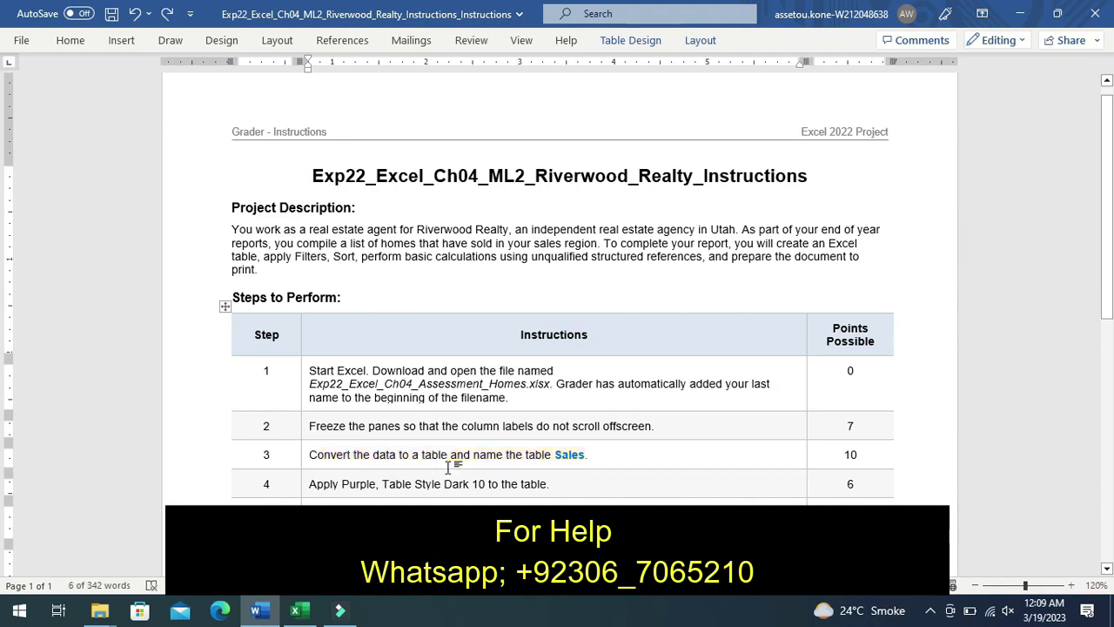
key(ctrl+s)
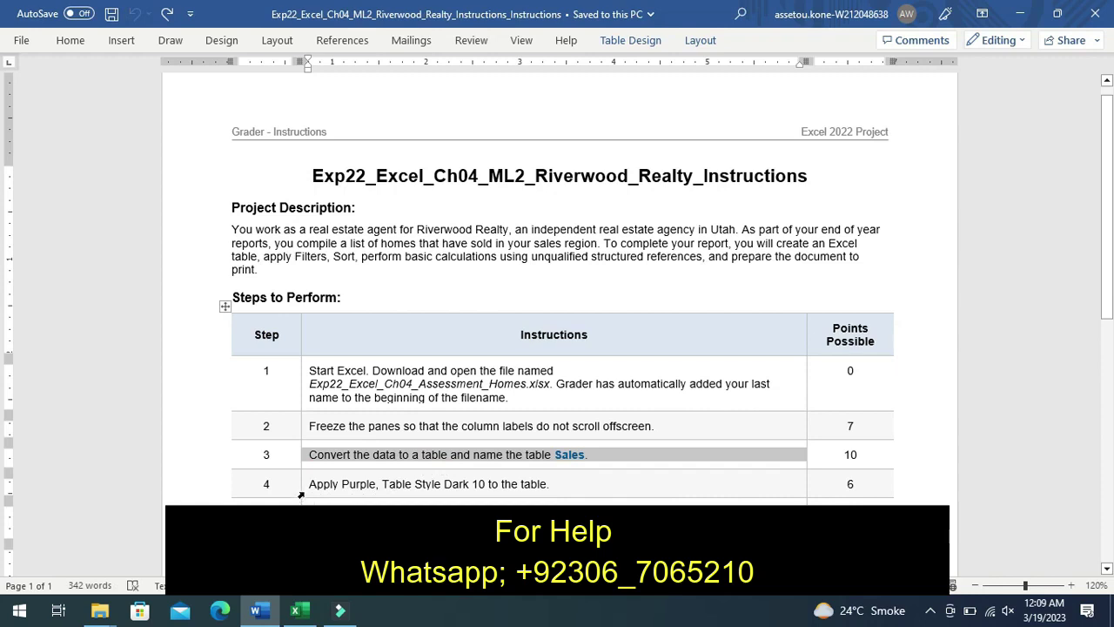
- Highlight step 4's 'Apply Purple, Table Style Dark 10' instruction in yellow
click(300, 494)
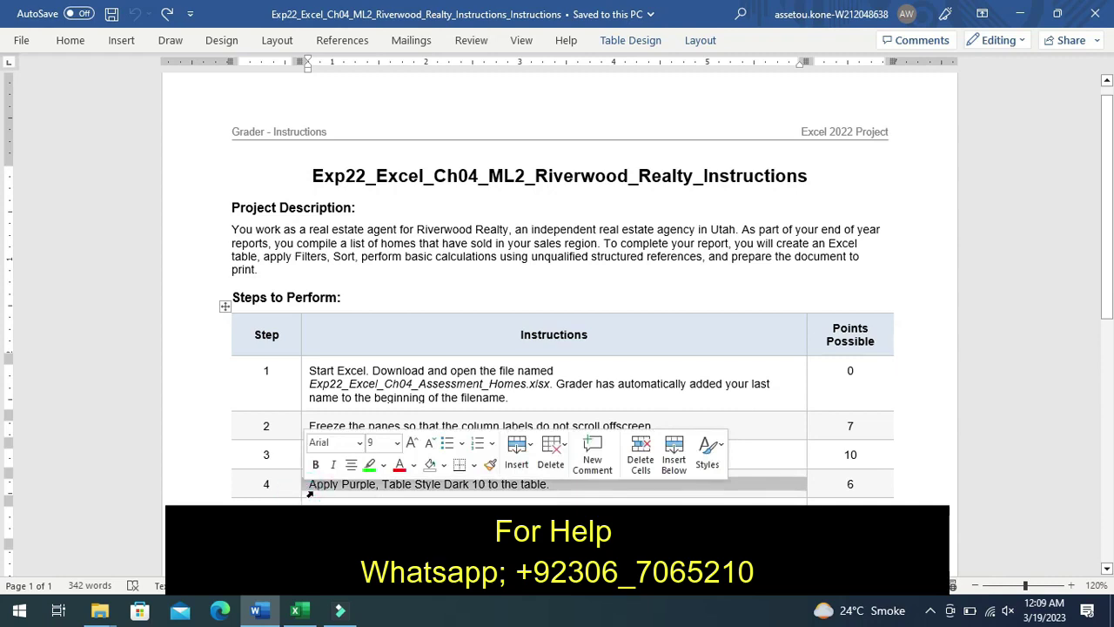
click(385, 468)
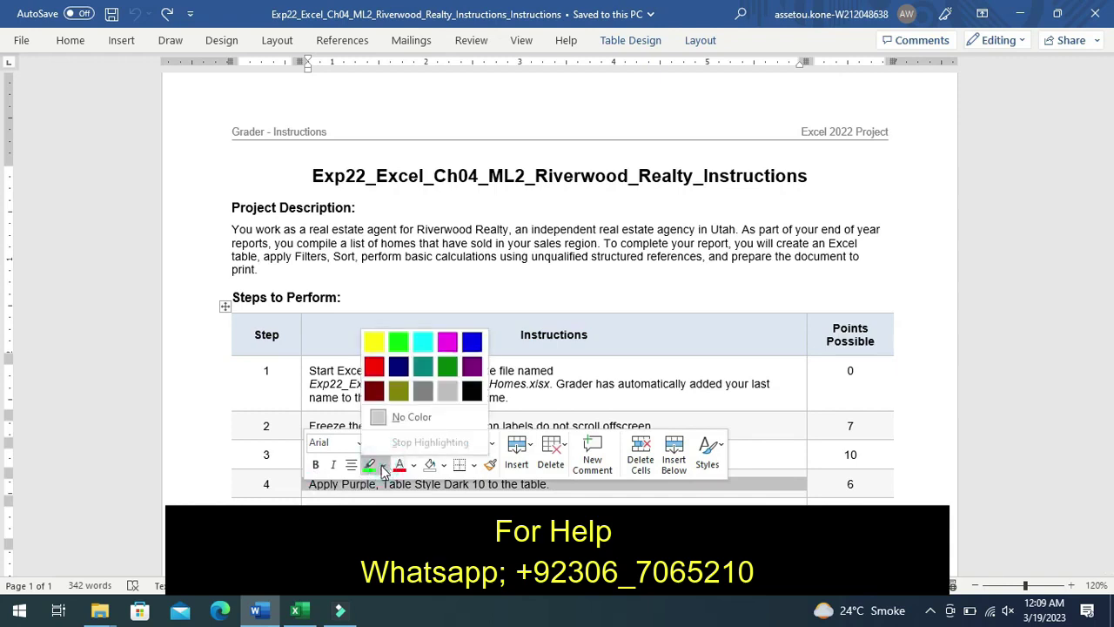
click(372, 344)
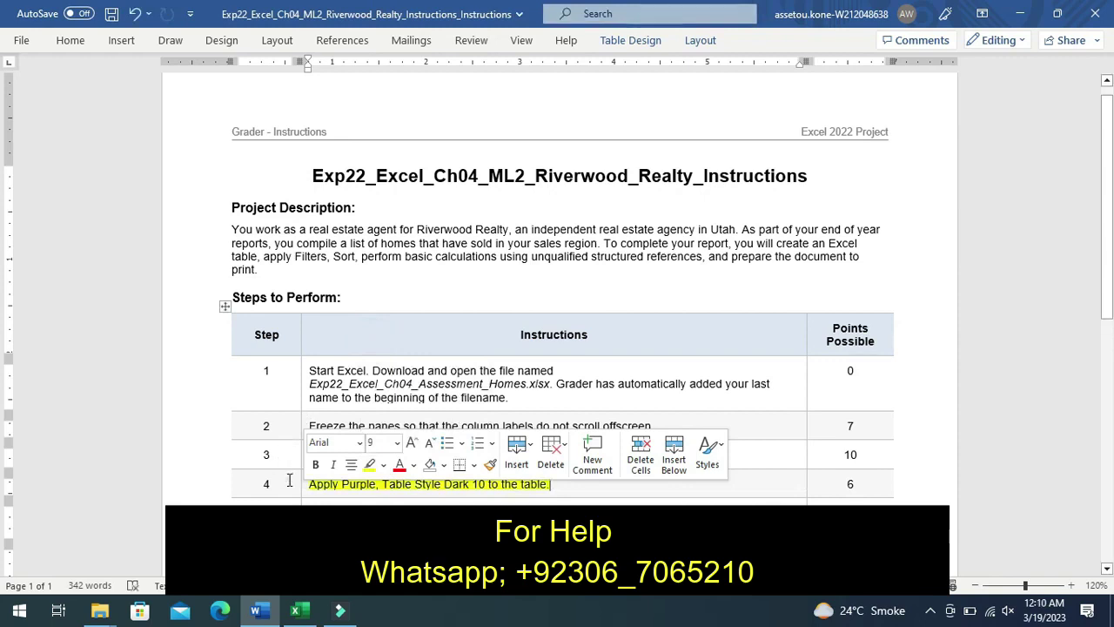
click(289, 480)
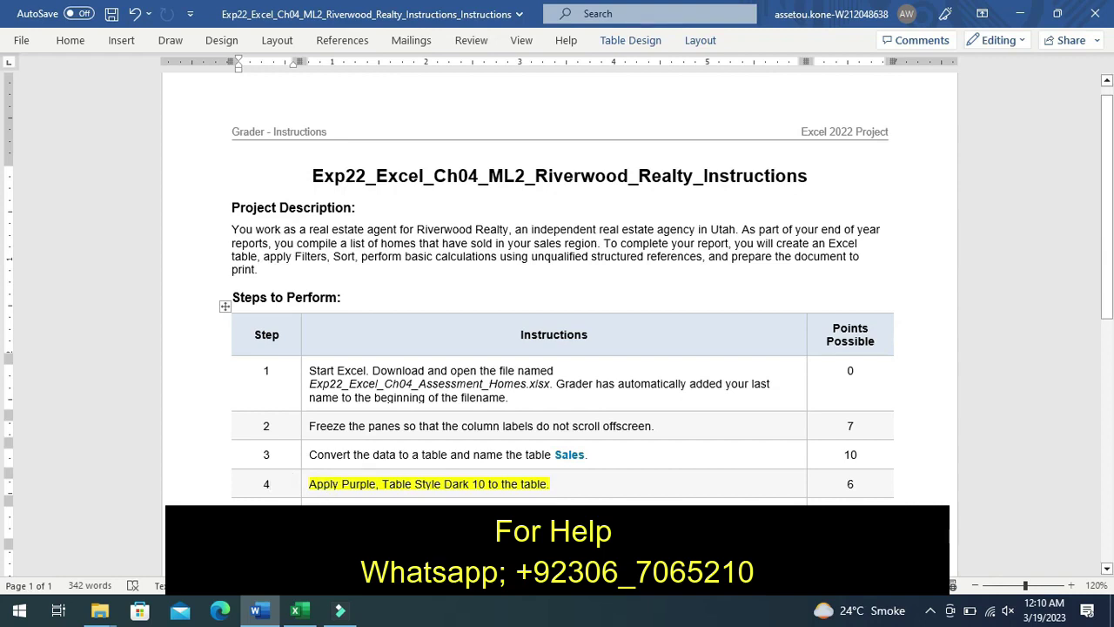
- Apply Purple, Table Style Dark 10 to the Sales table, then return to the Word instructions
click(296, 615)
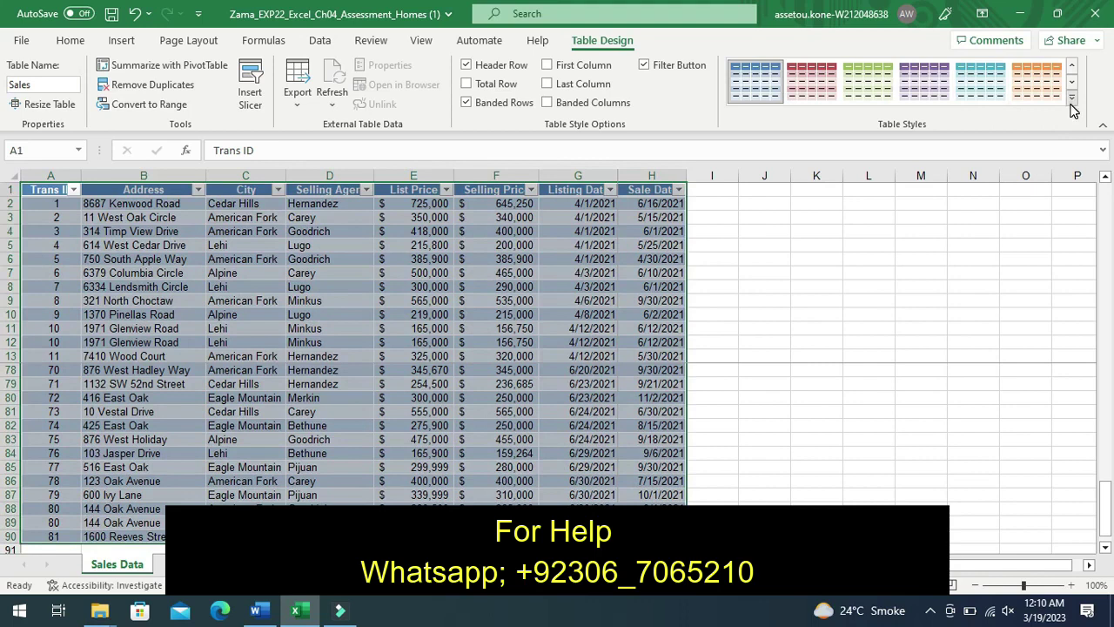
click(1072, 103)
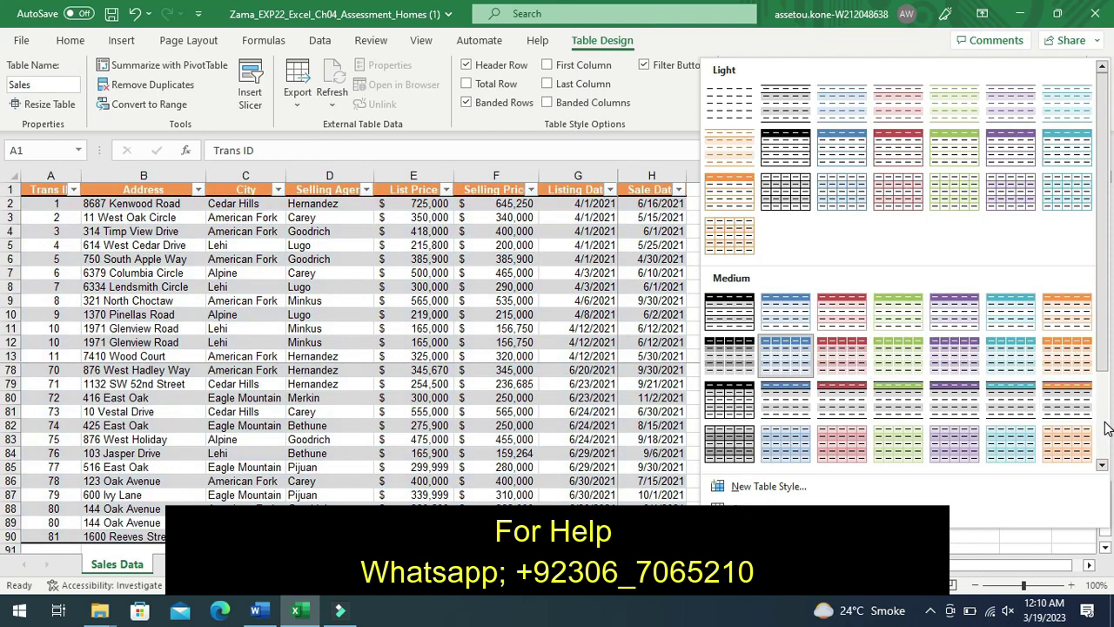
click(1106, 427)
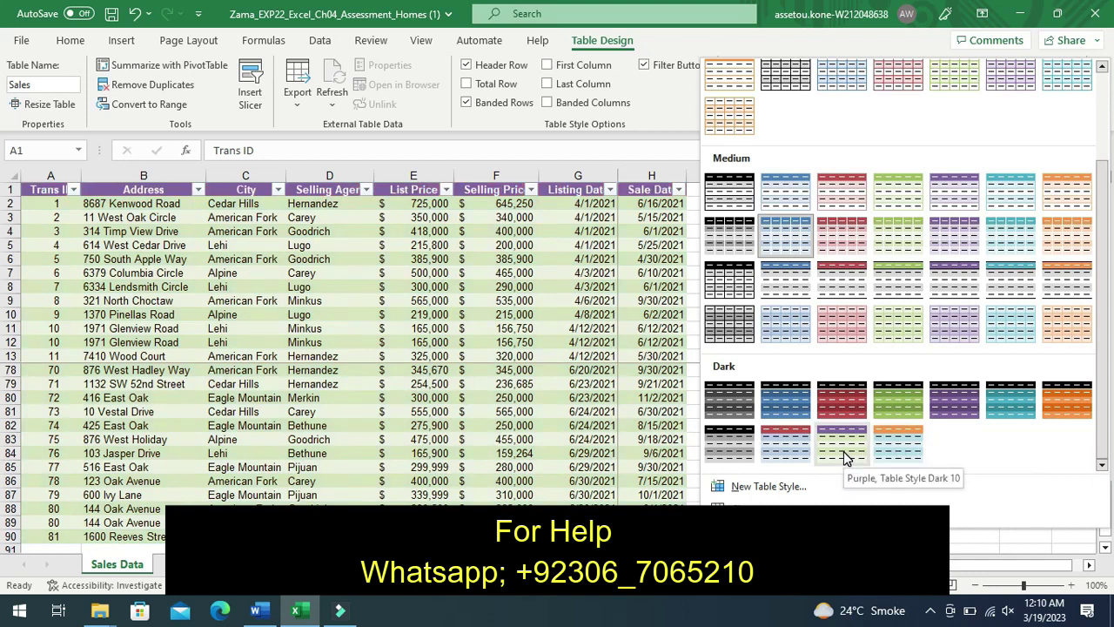
click(842, 454)
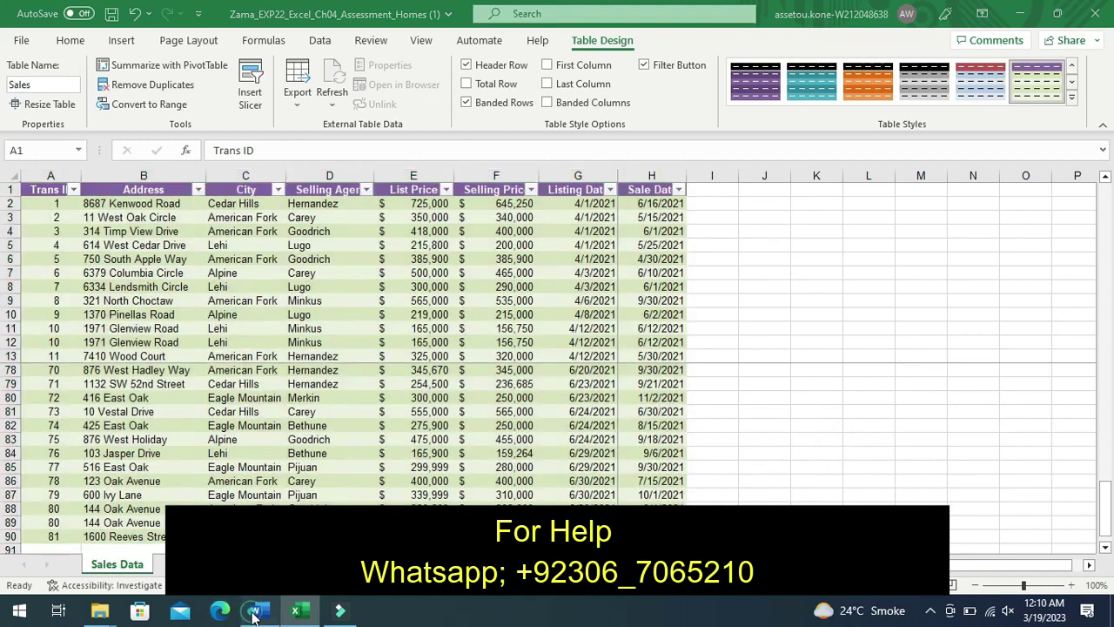
click(254, 615)
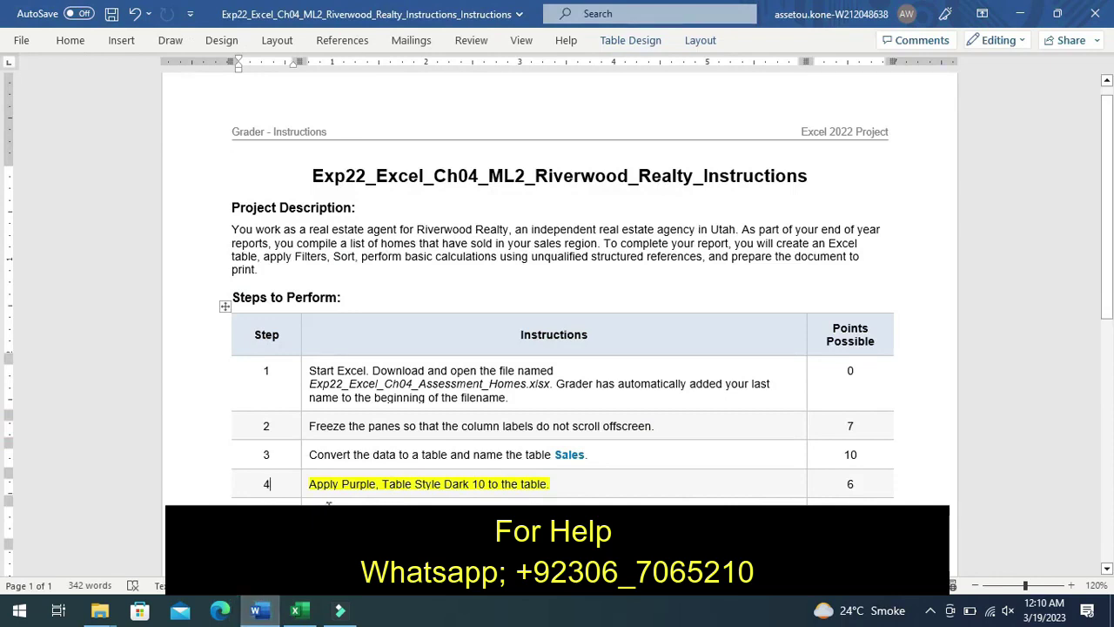
- Clear step 4's yellow highlight in Word and scroll down to step 5's duplicate-removal instruction
key(ctrl+z)
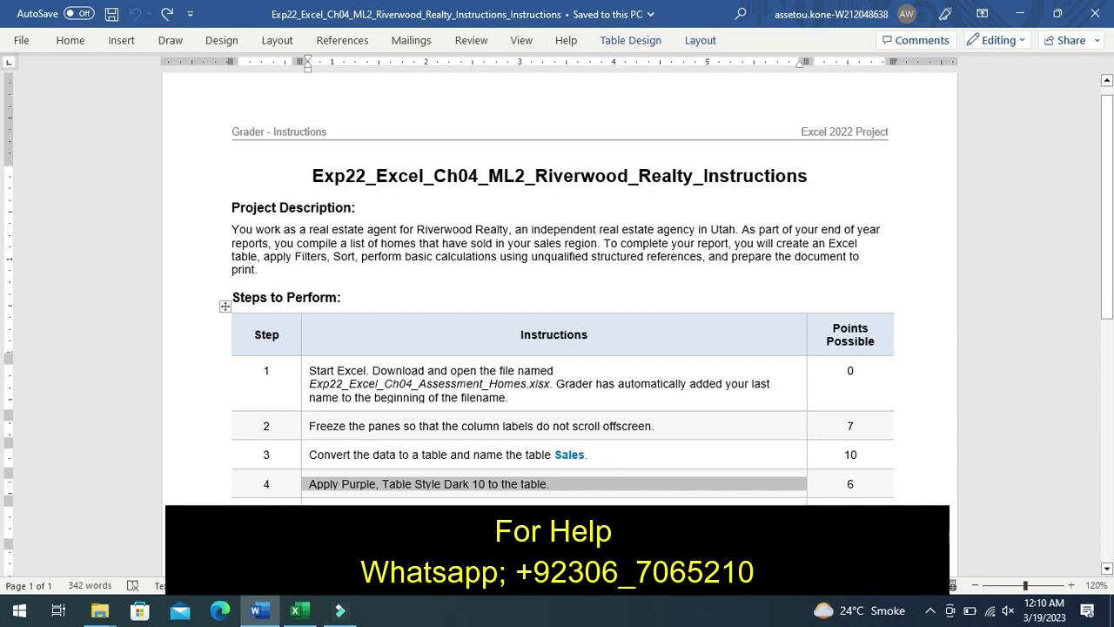
right_click(366, 514)
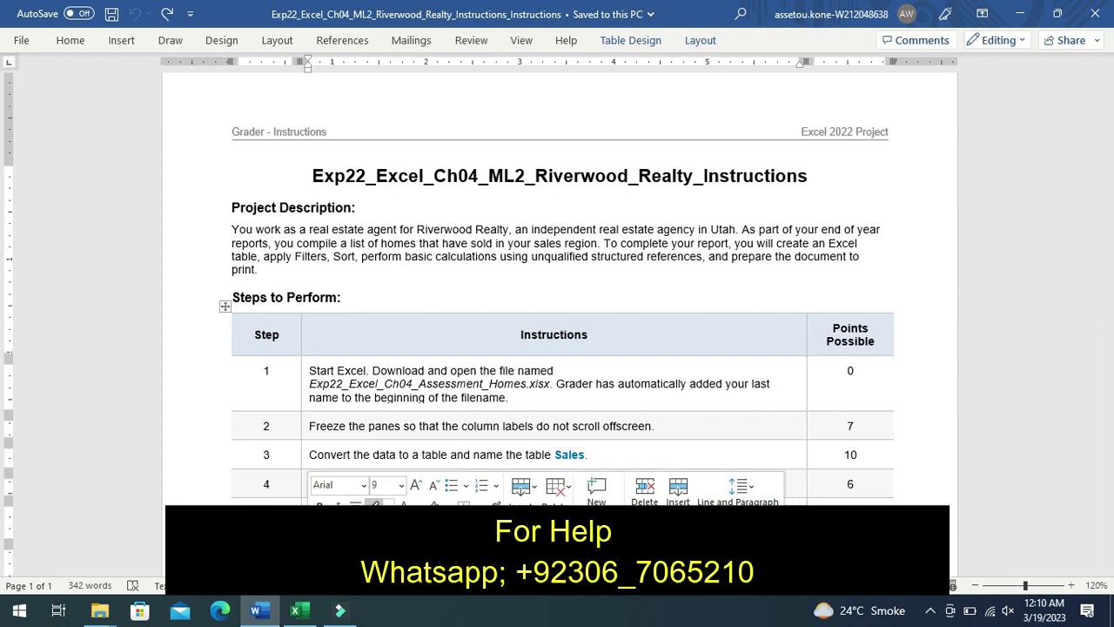
click(372, 503)
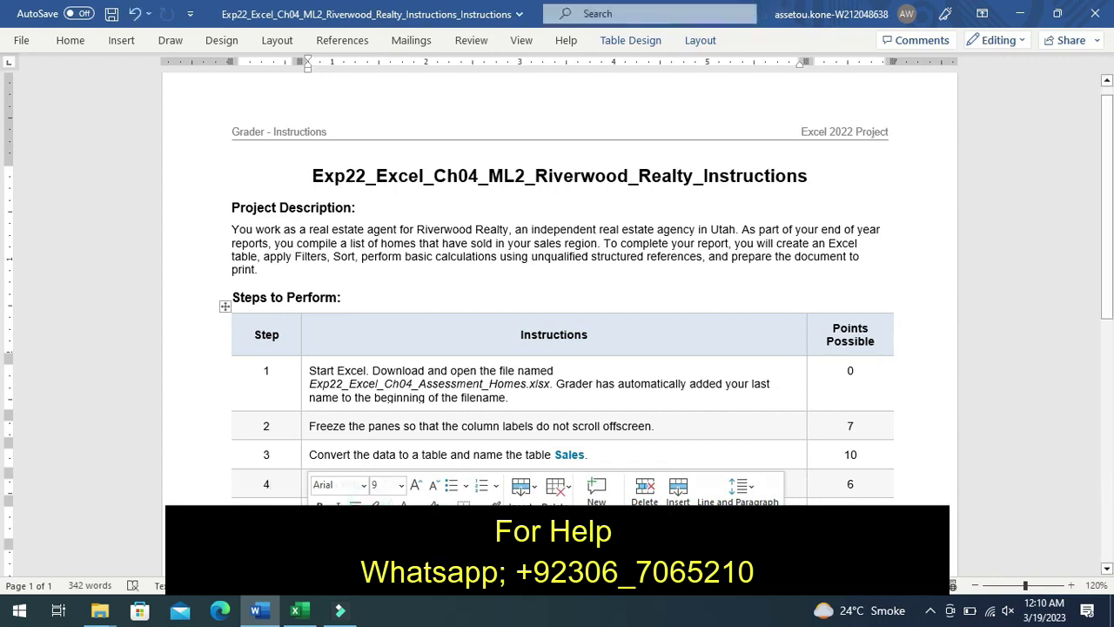
click(266, 484)
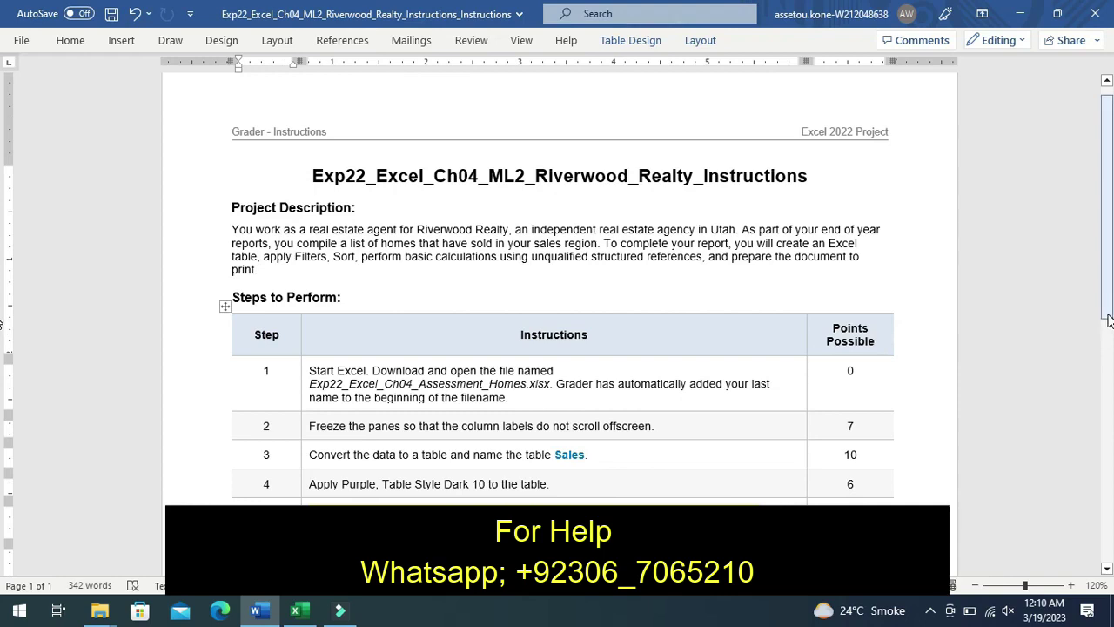
drag(1108, 320, 1109, 365)
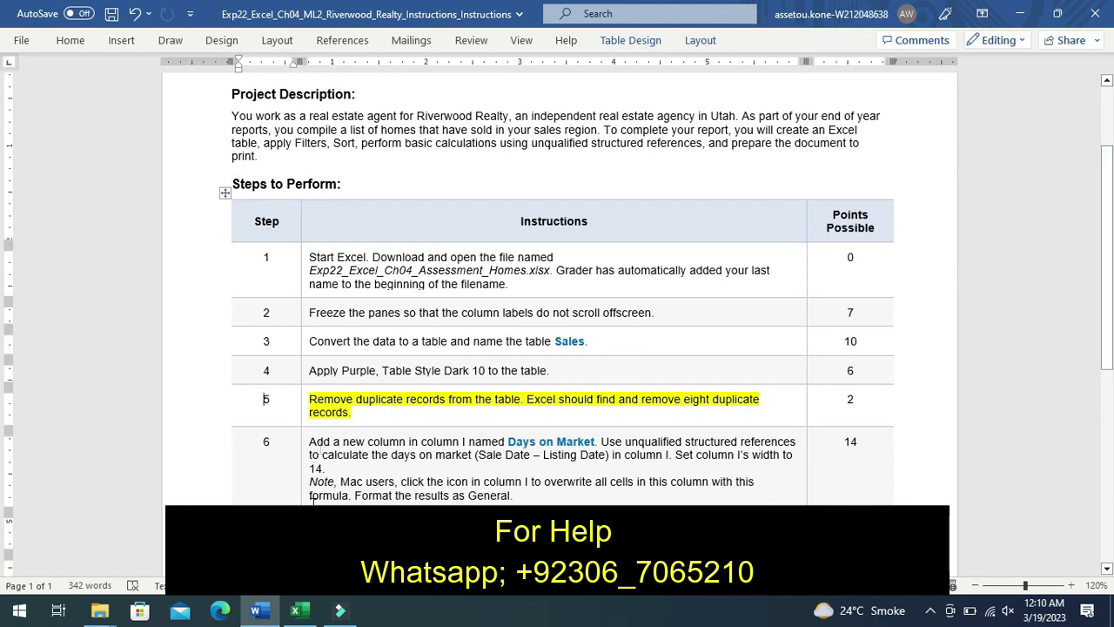
- Remove duplicates across all columns of the Sales table, dropping 8 records to leave 81
click(298, 612)
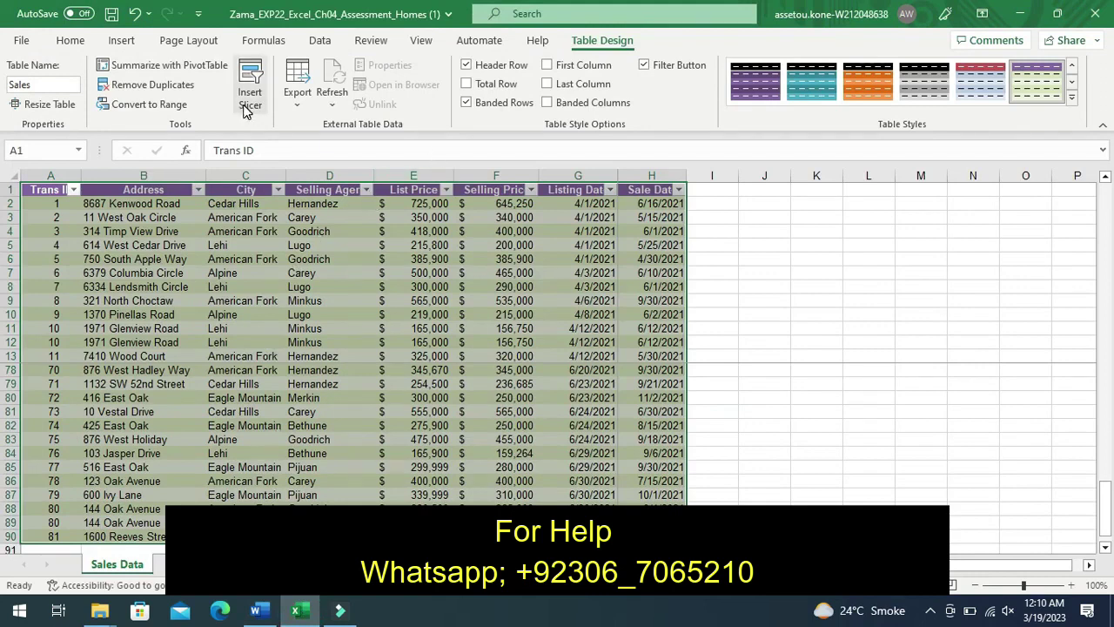
click(174, 87)
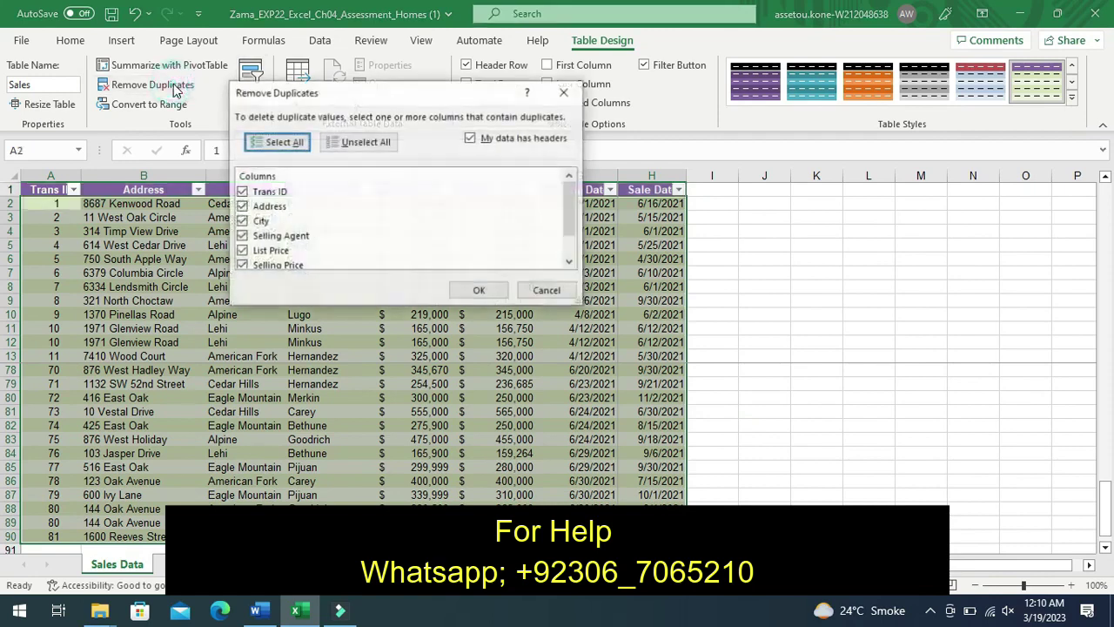
click(481, 292)
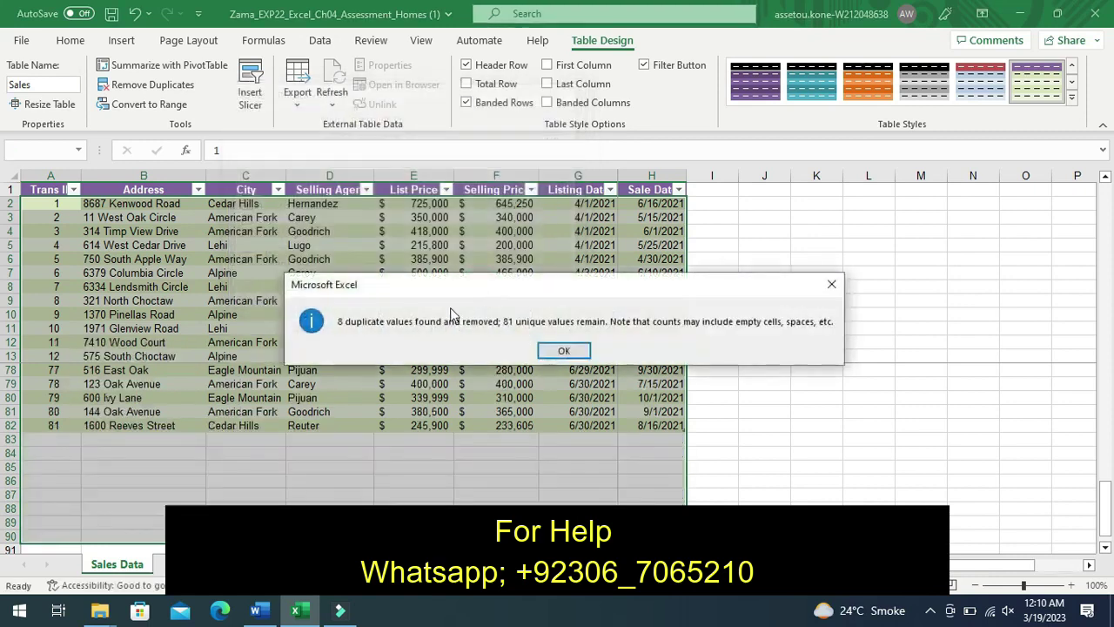
click(544, 349)
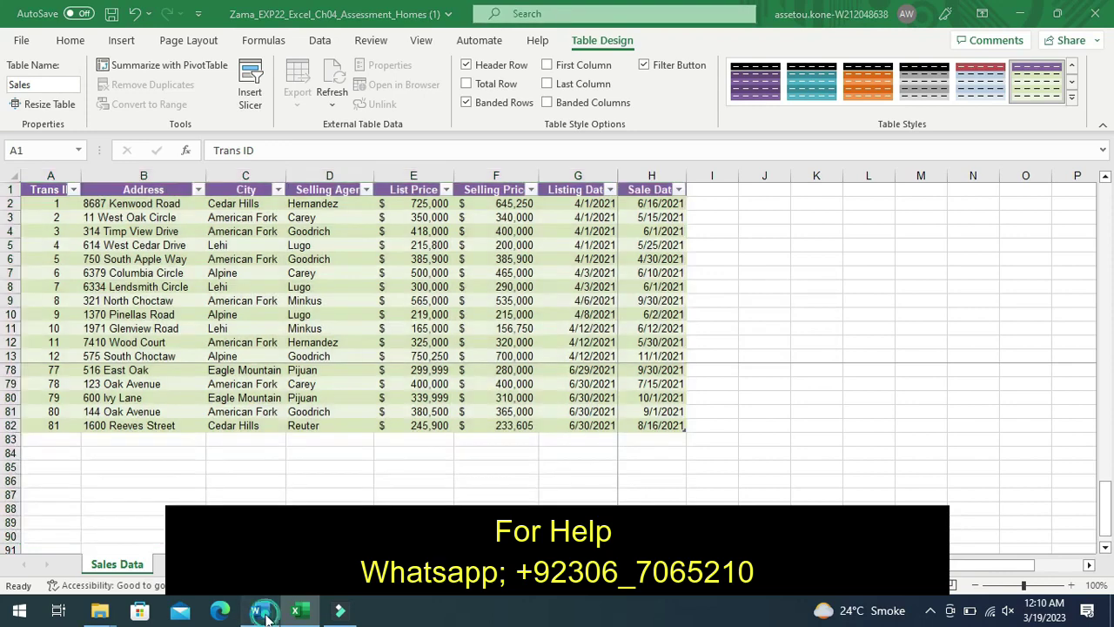
- Undo step 5's highlight and highlight step 6's Days on Market instruction in yellow
click(259, 612)
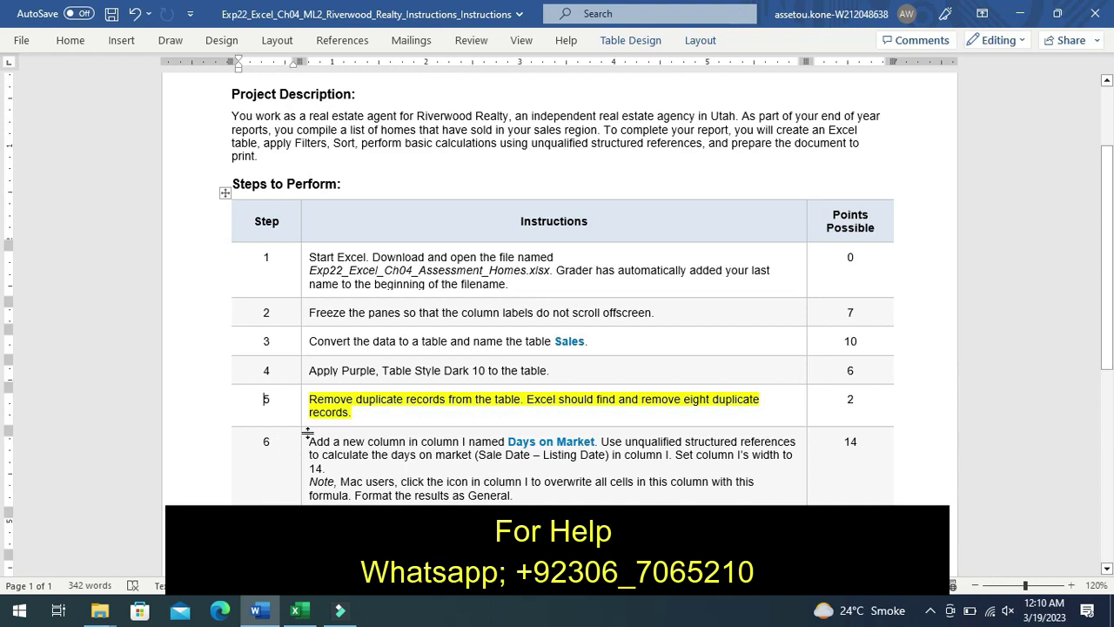
key(ctrl+z)
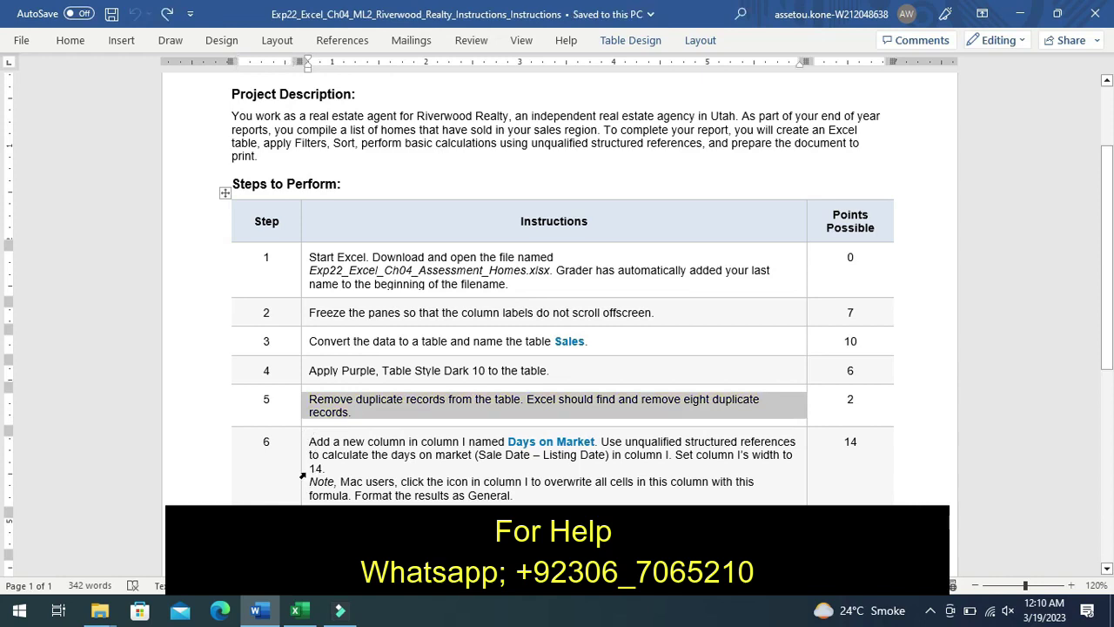
click(302, 475)
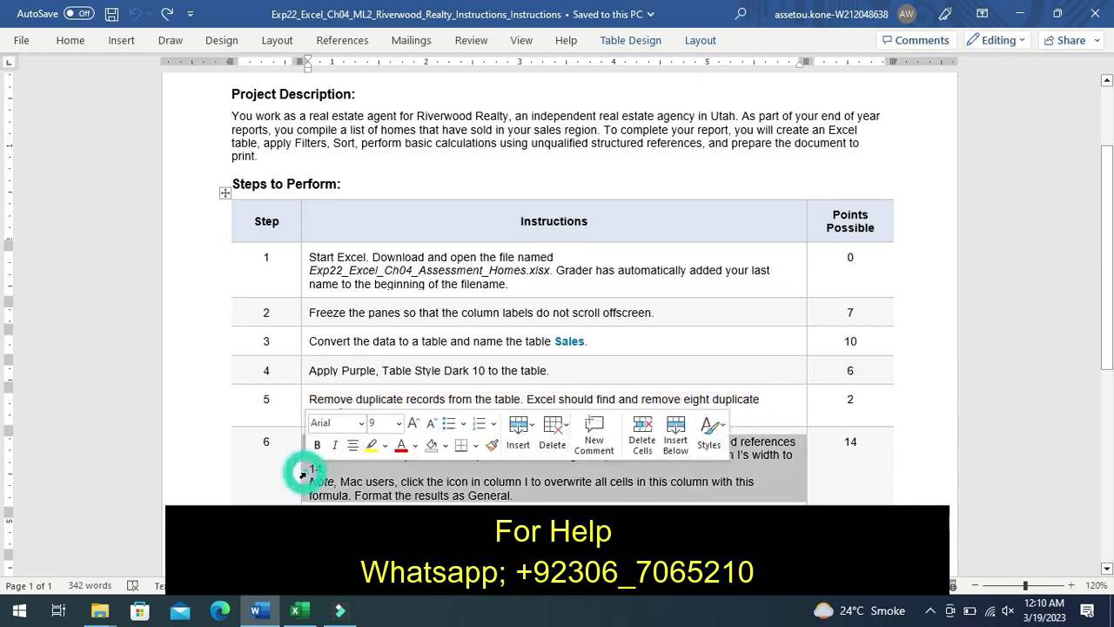
click(373, 451)
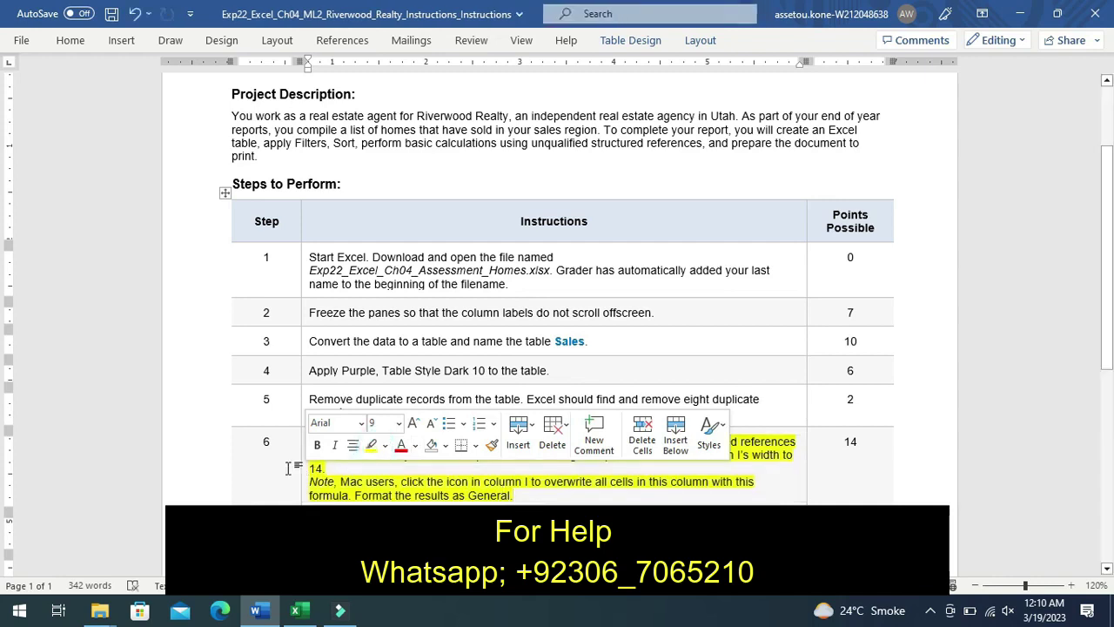
click(287, 468)
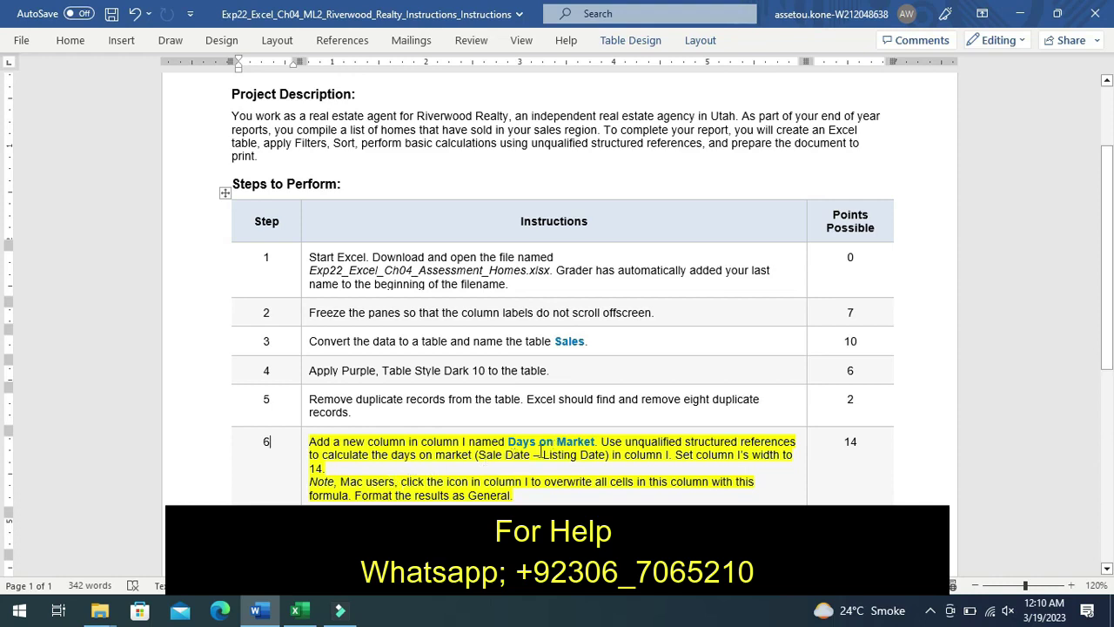
- Enter the header 'Days on Market' in cell I1 to extend the Sales table
click(298, 613)
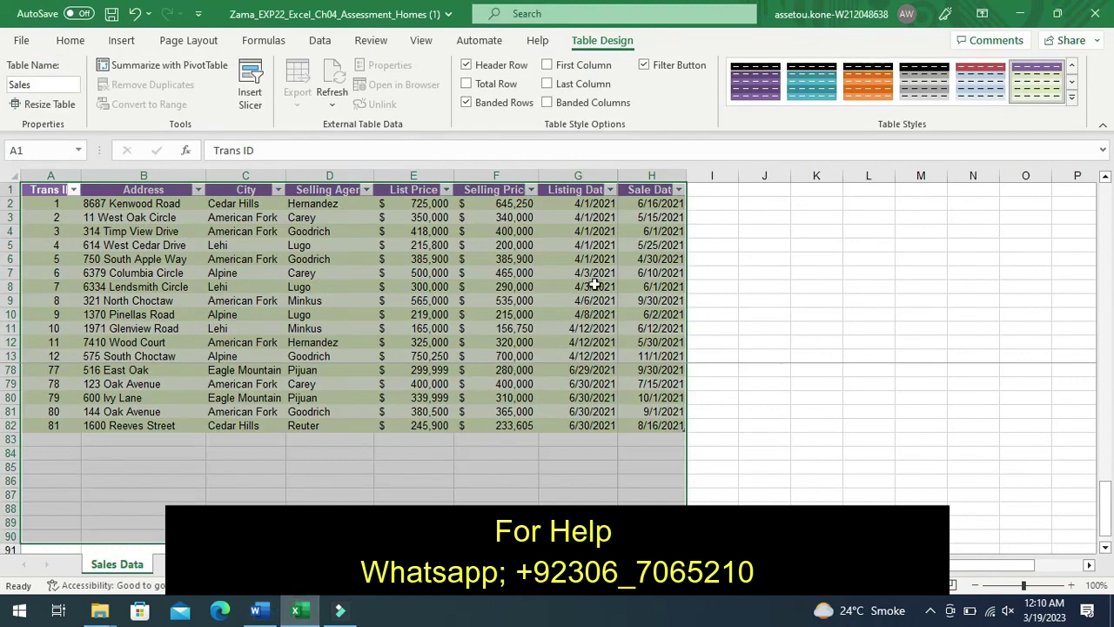
click(713, 190)
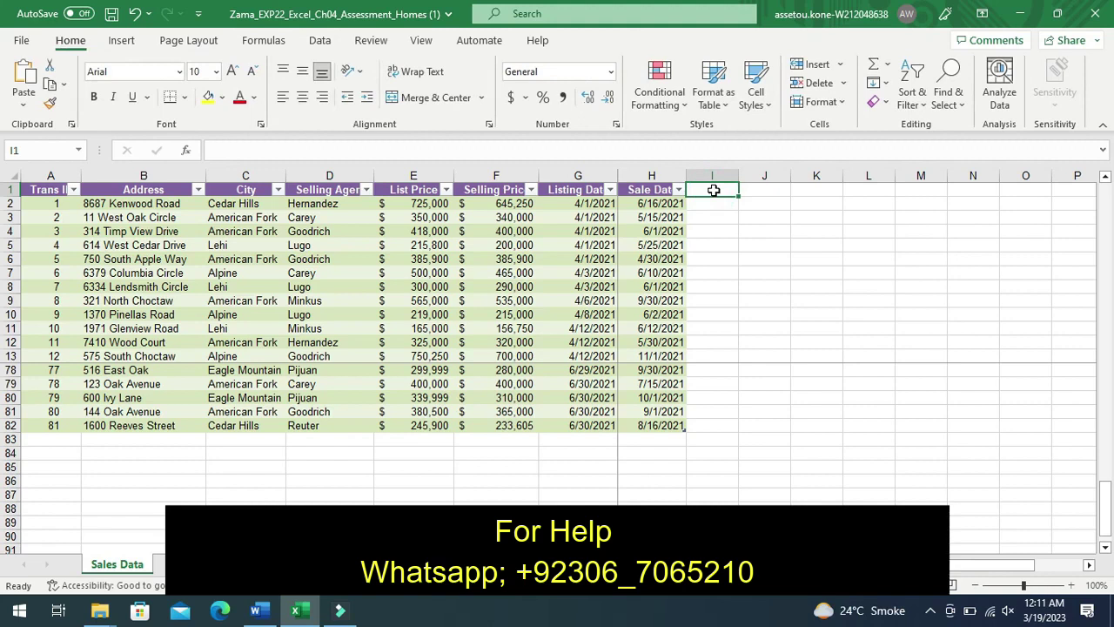
text(D)
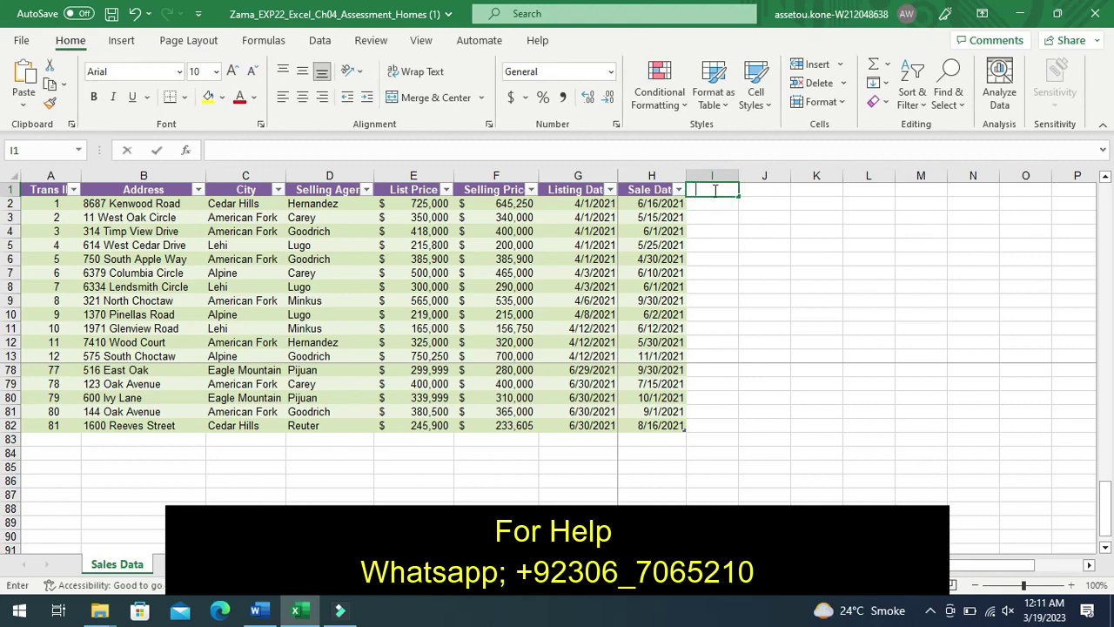
text(a)
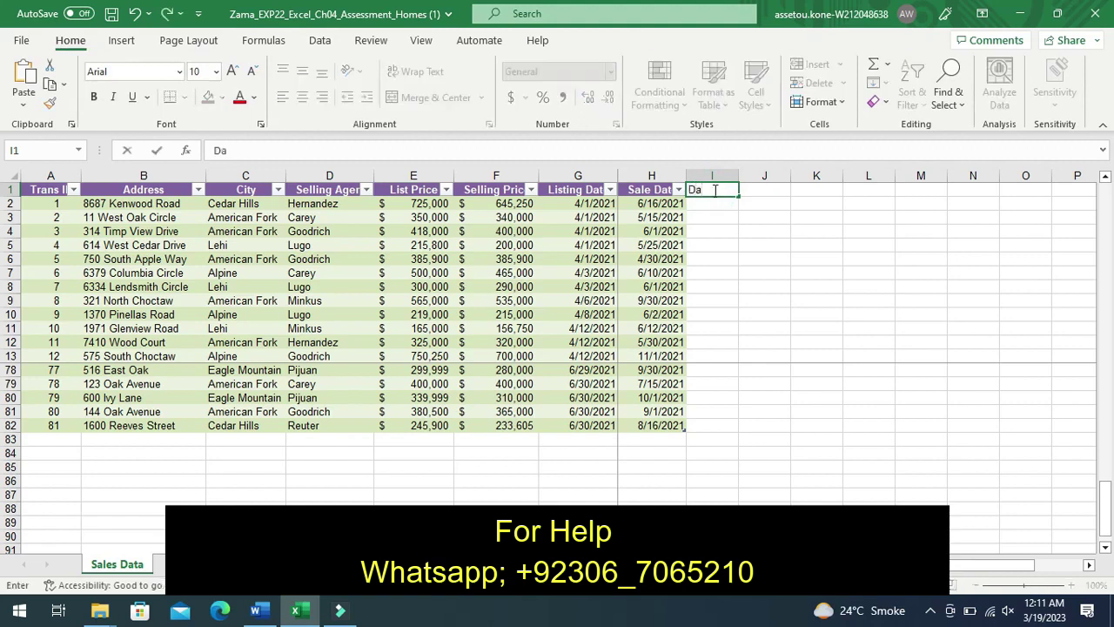
text(ys)
text( o)
text(n)
text( Mar)
text(k)
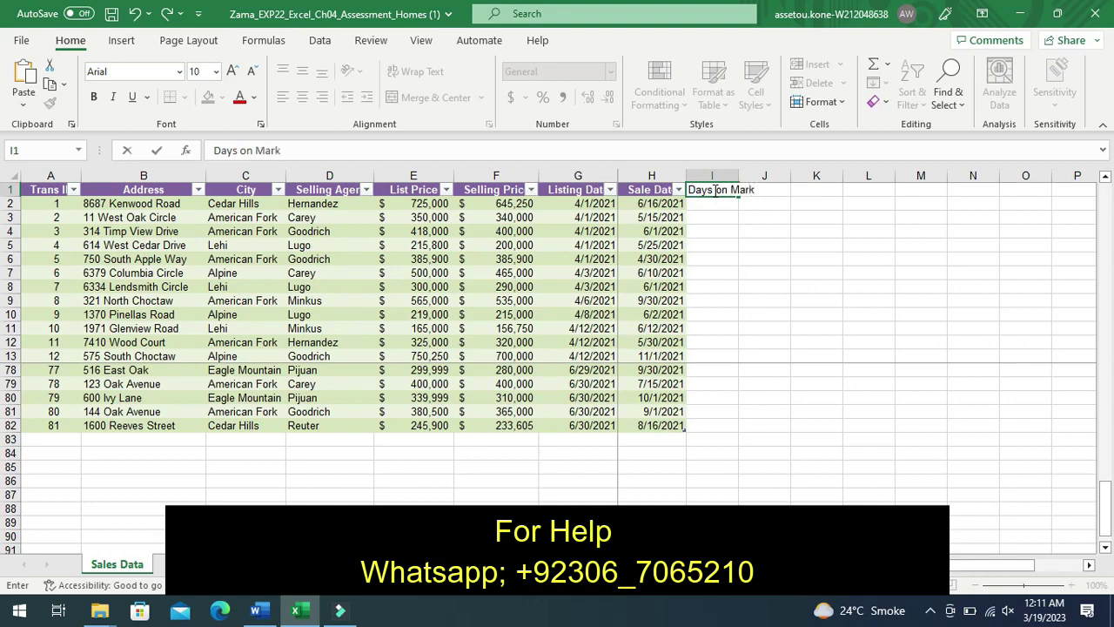
text(et)
key(Return)
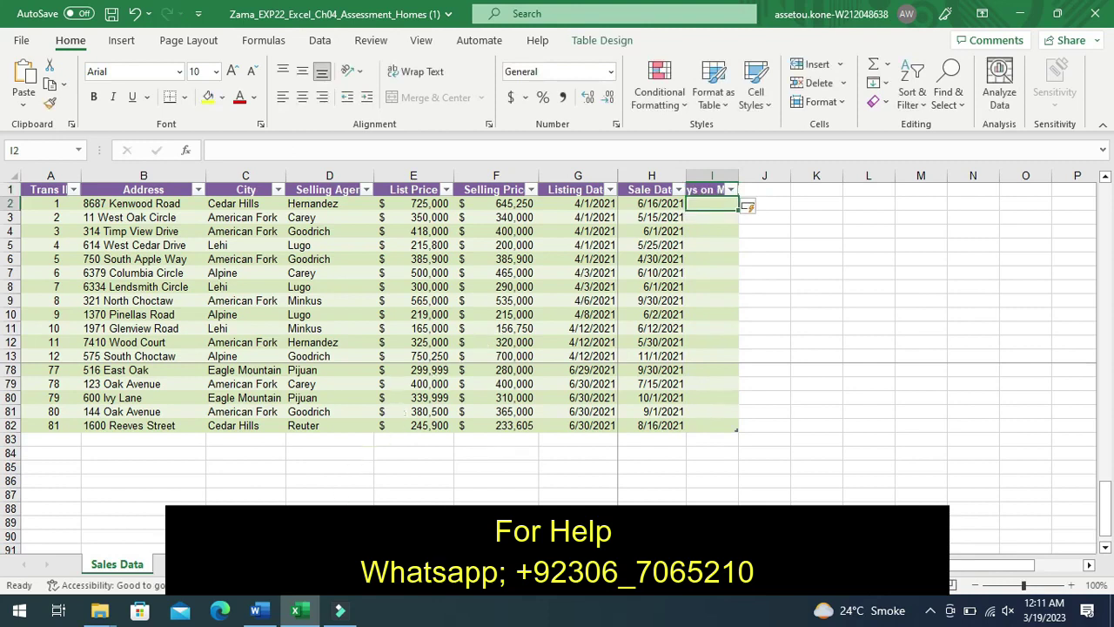
click(271, 610)
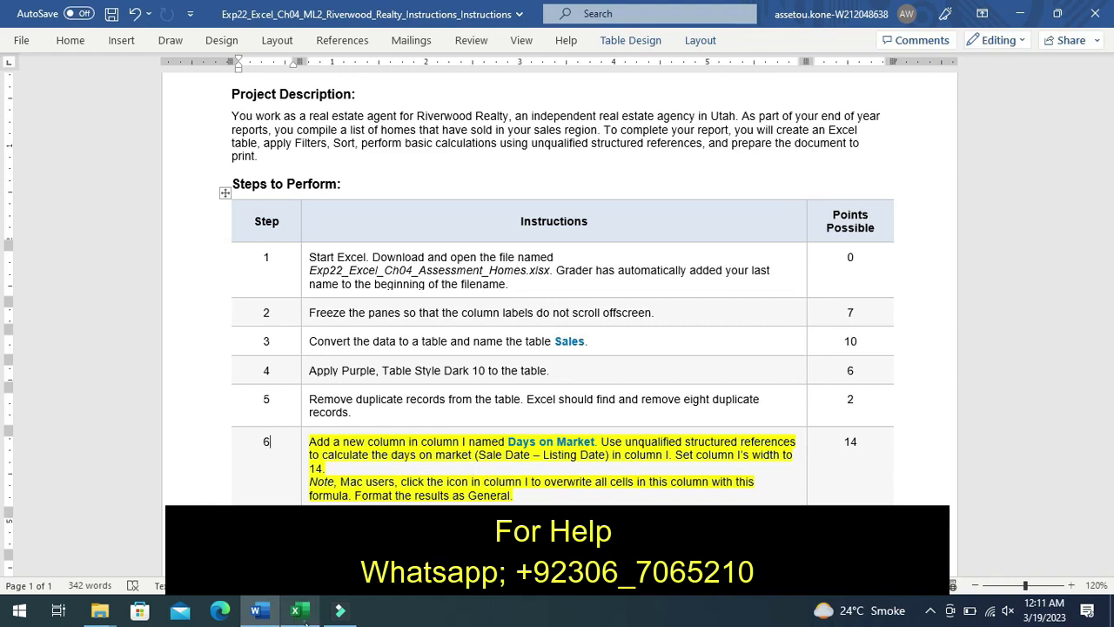
click(296, 493)
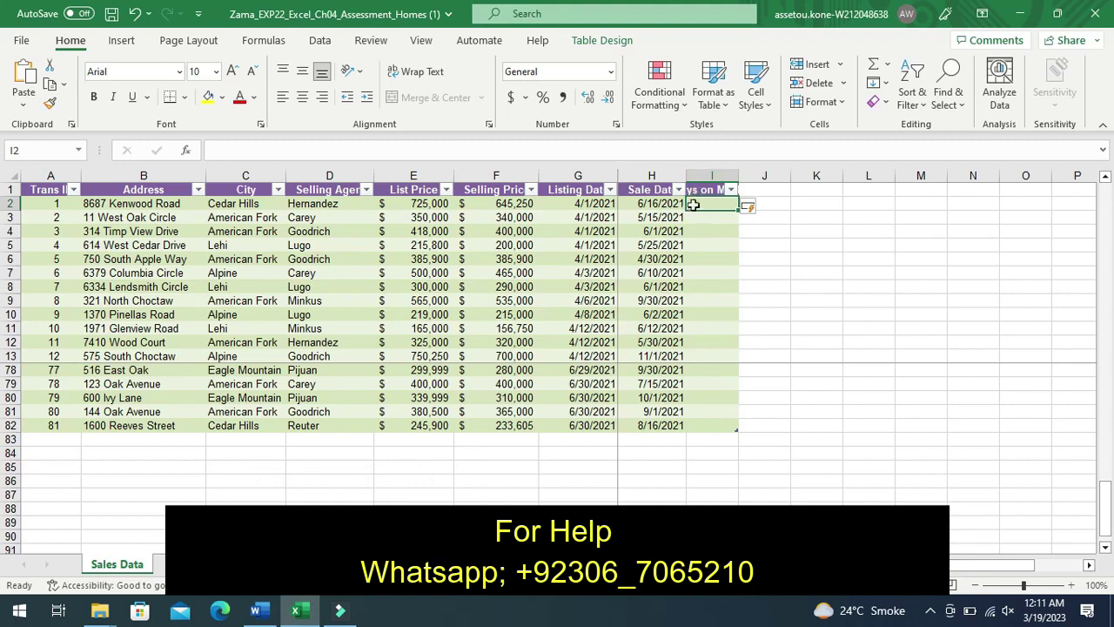
- Enter =[@[Sale Date]]-[@[Listing Date]] in I2 so the whole Days on Market column fills
click(693, 204)
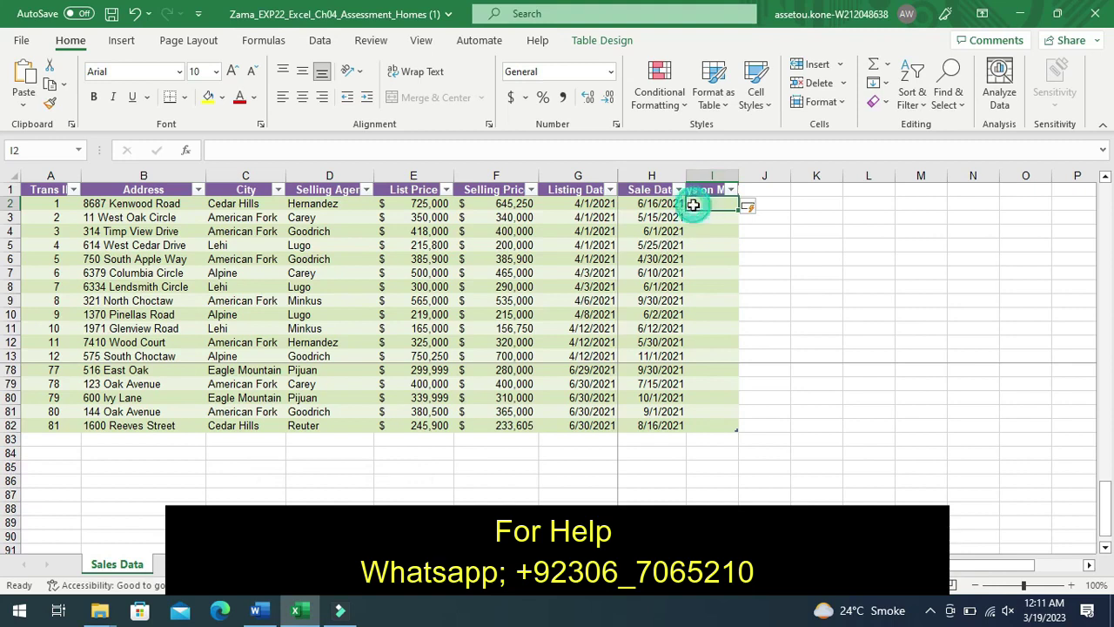
double_click(693, 205)
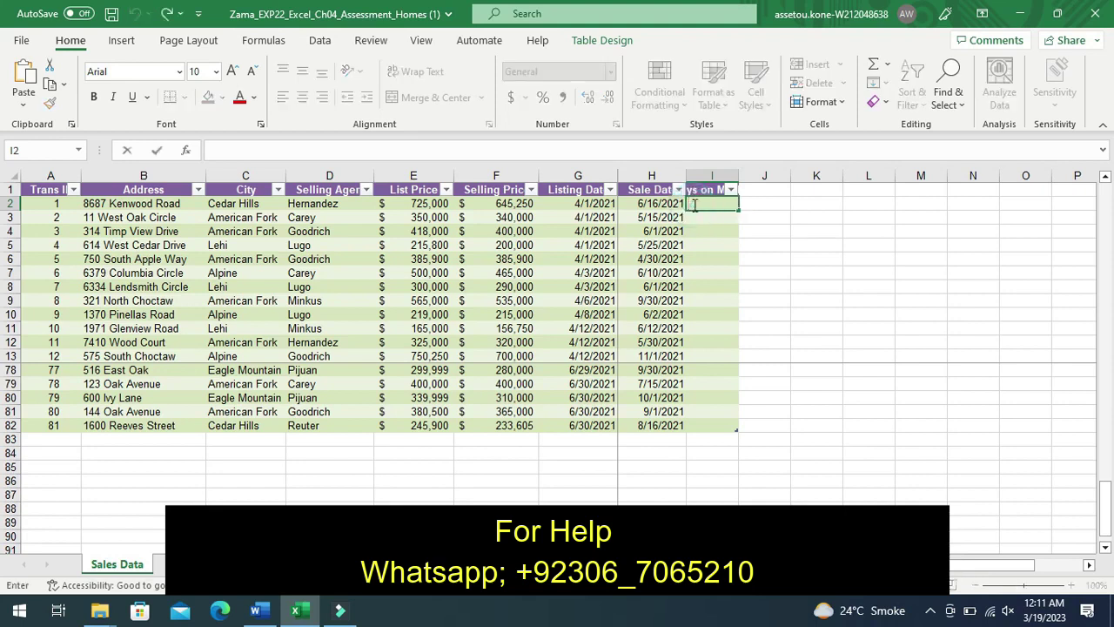
text(=)
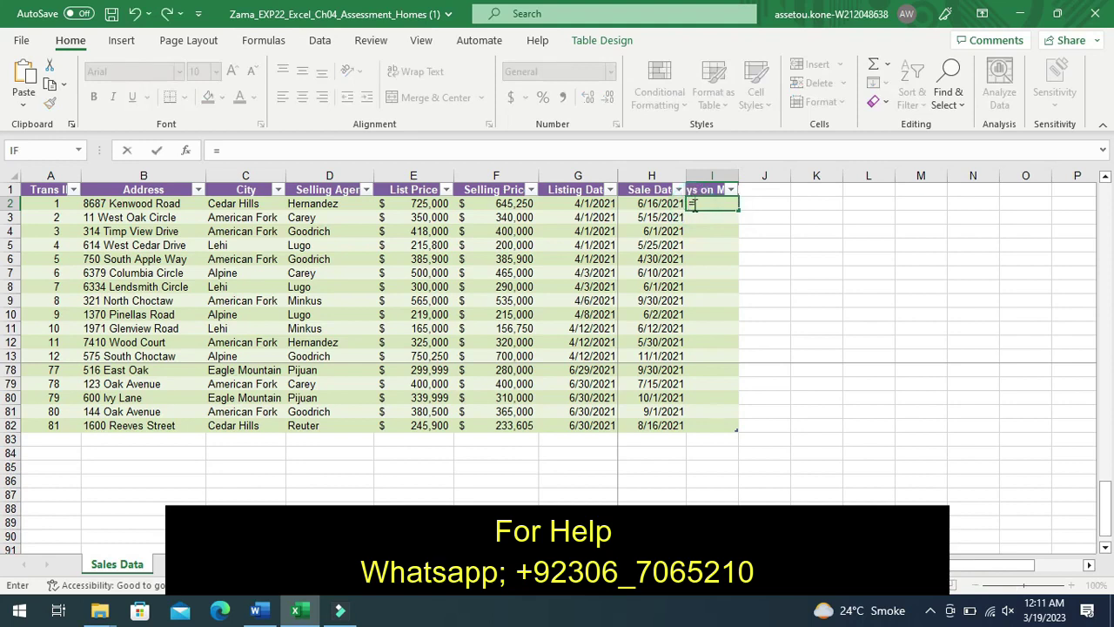
click(660, 202)
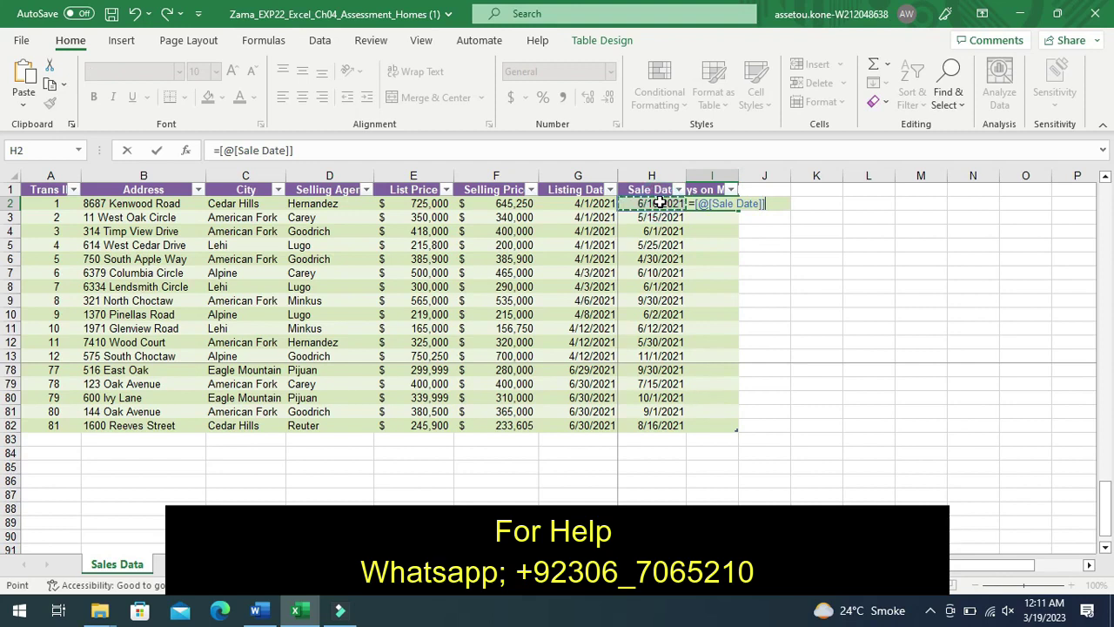
text(-)
click(595, 206)
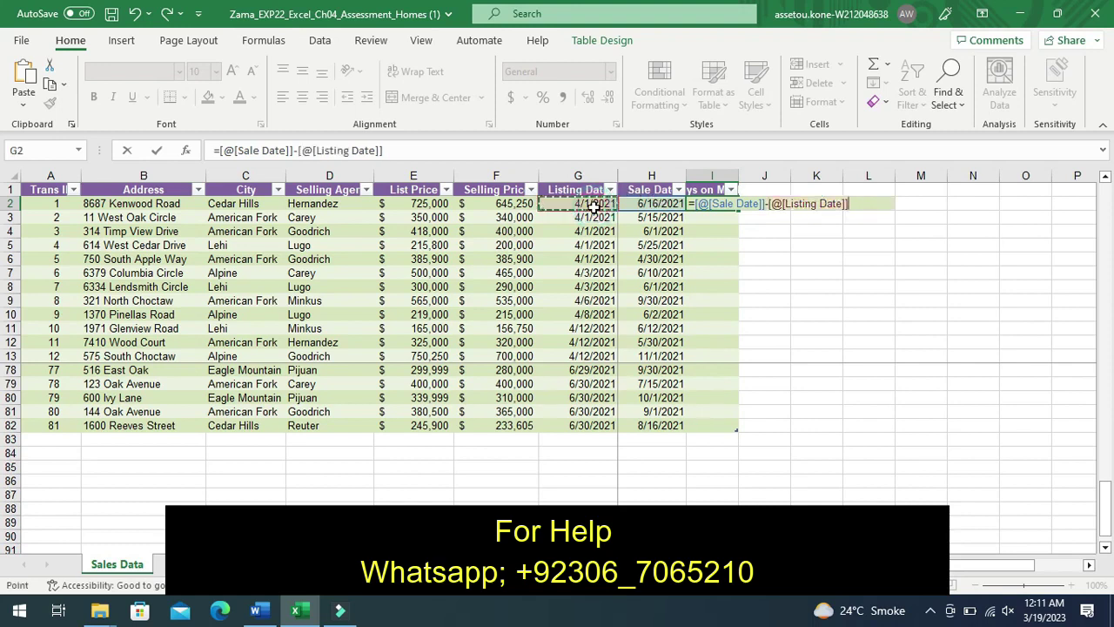
key(Return)
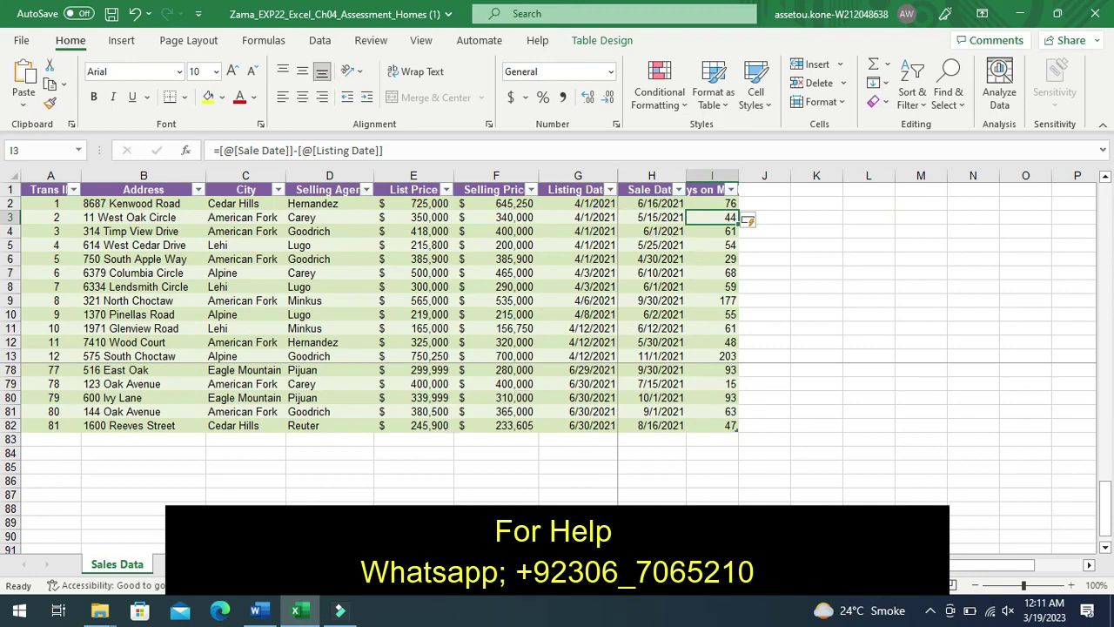
- Bring the Word instructions document back to the front
click(261, 611)
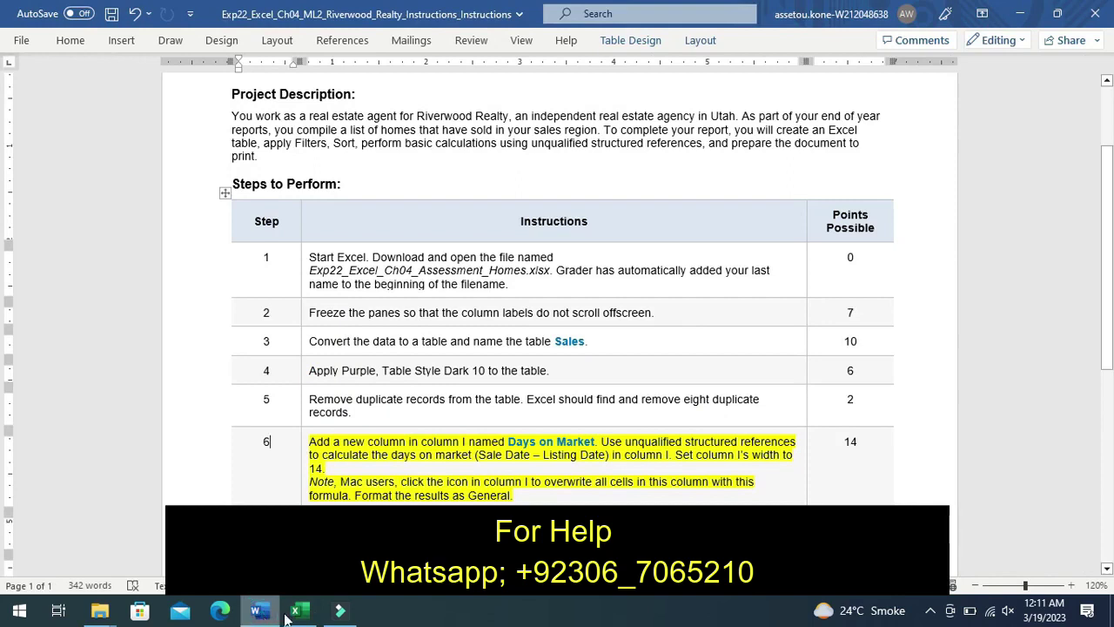
- Set the Days on Market column width to 14 in Excel
click(301, 612)
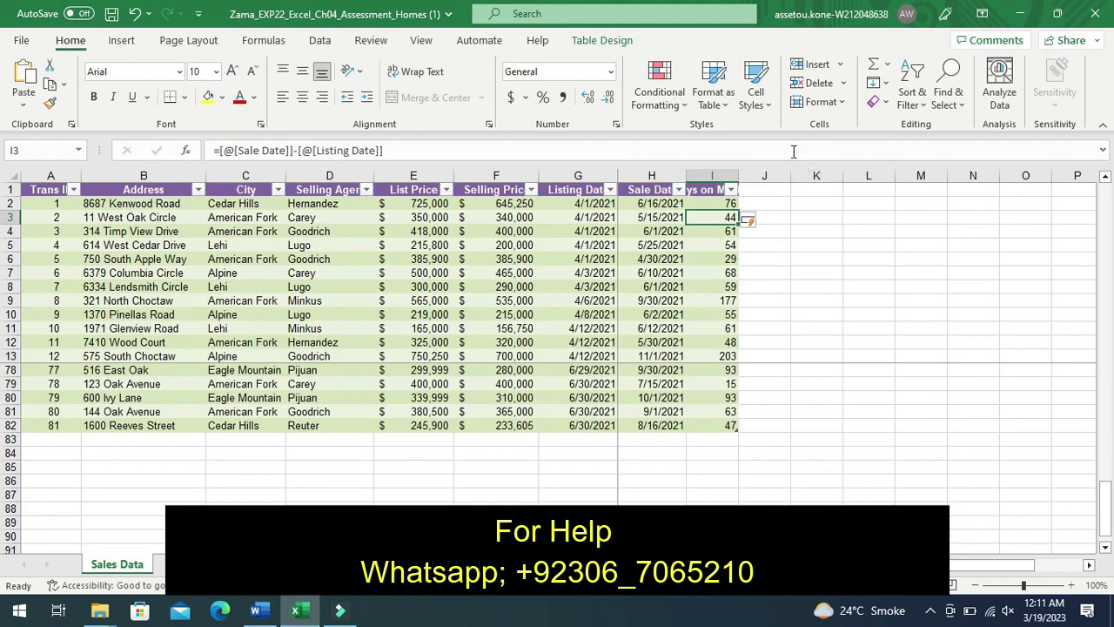
click(822, 102)
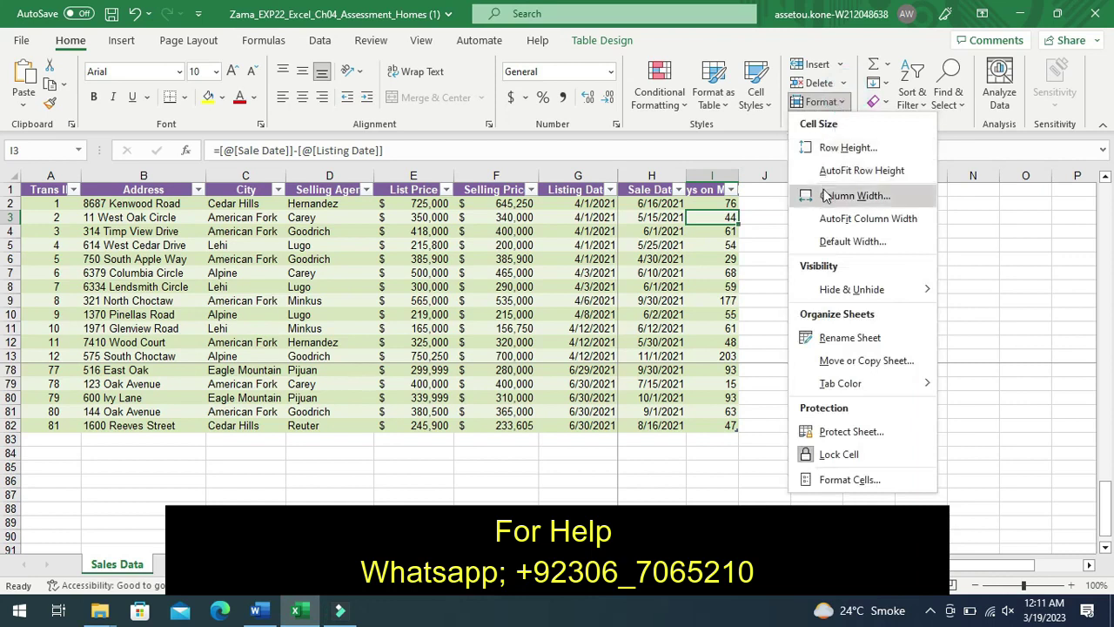
click(827, 195)
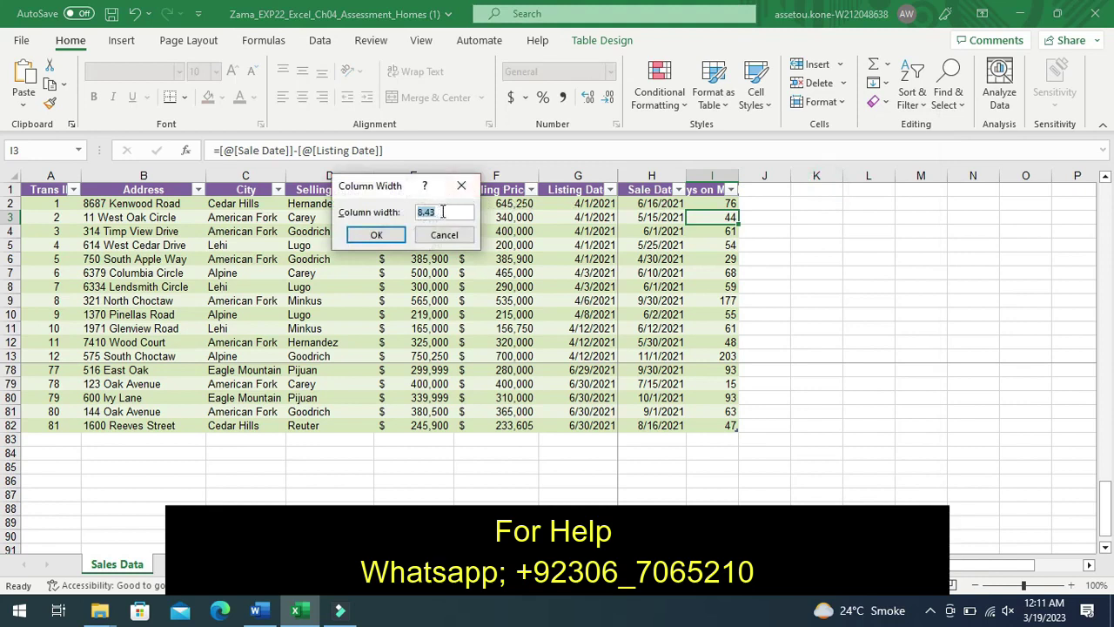
key(BackSpace)
text(1)
text(4)
click(365, 236)
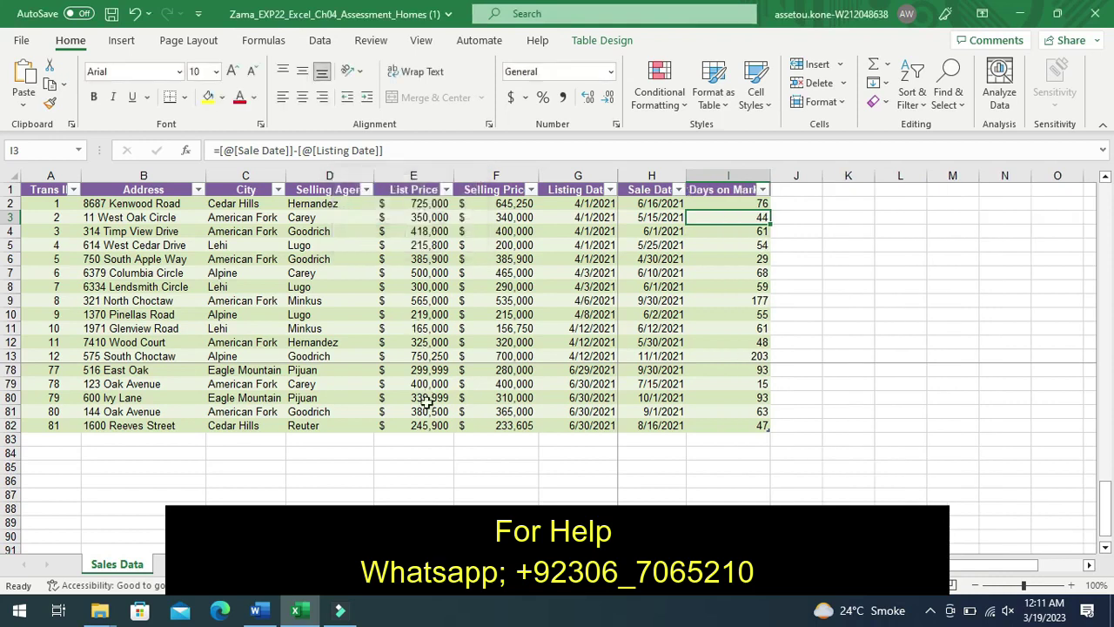
- Undo the yellow highlight on step 6's Days on Market instruction in Word
click(260, 613)
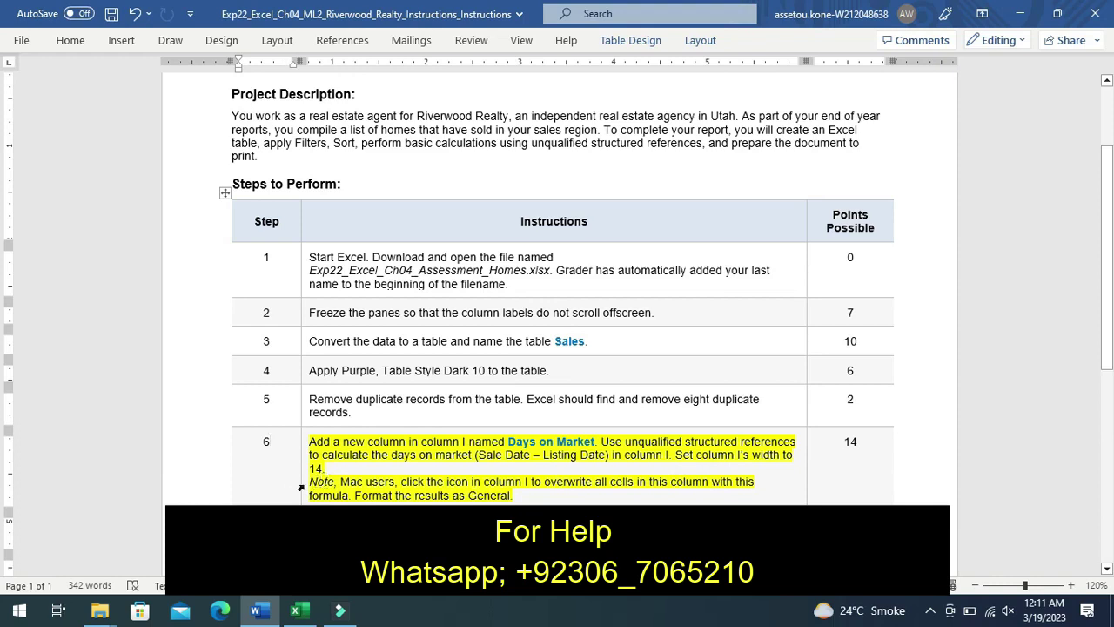
key(ctrl+z)
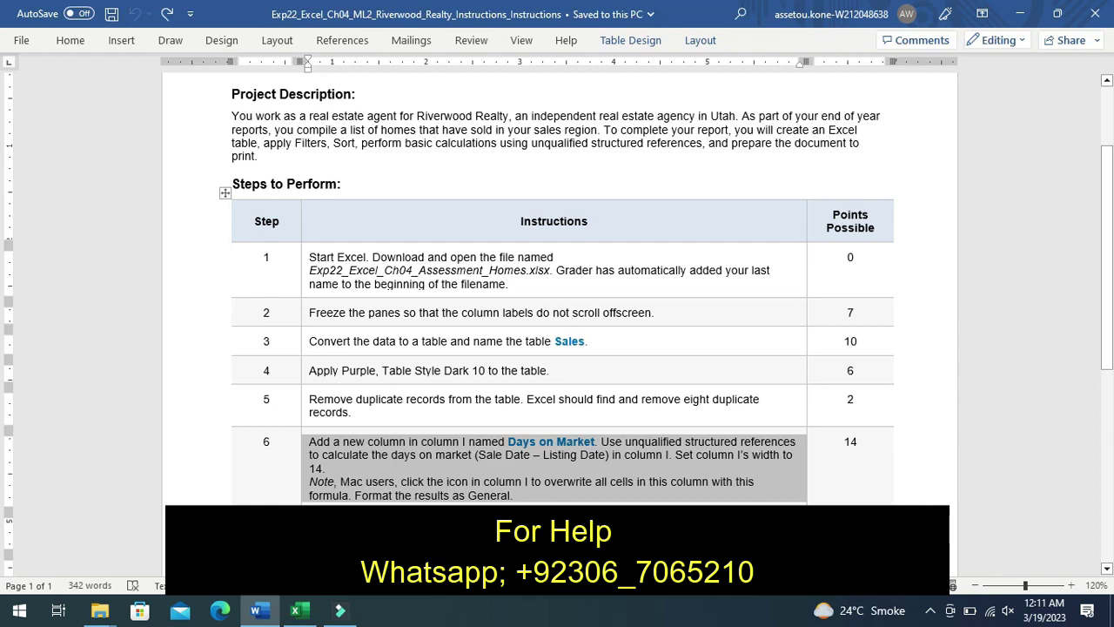
right_click(322, 509)
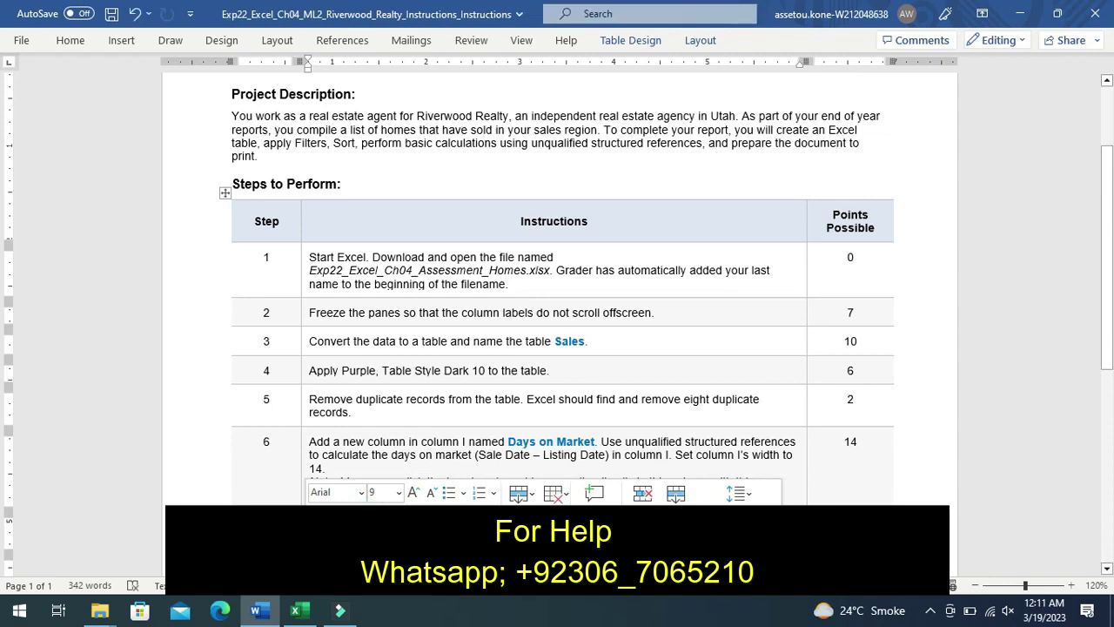
click(266, 470)
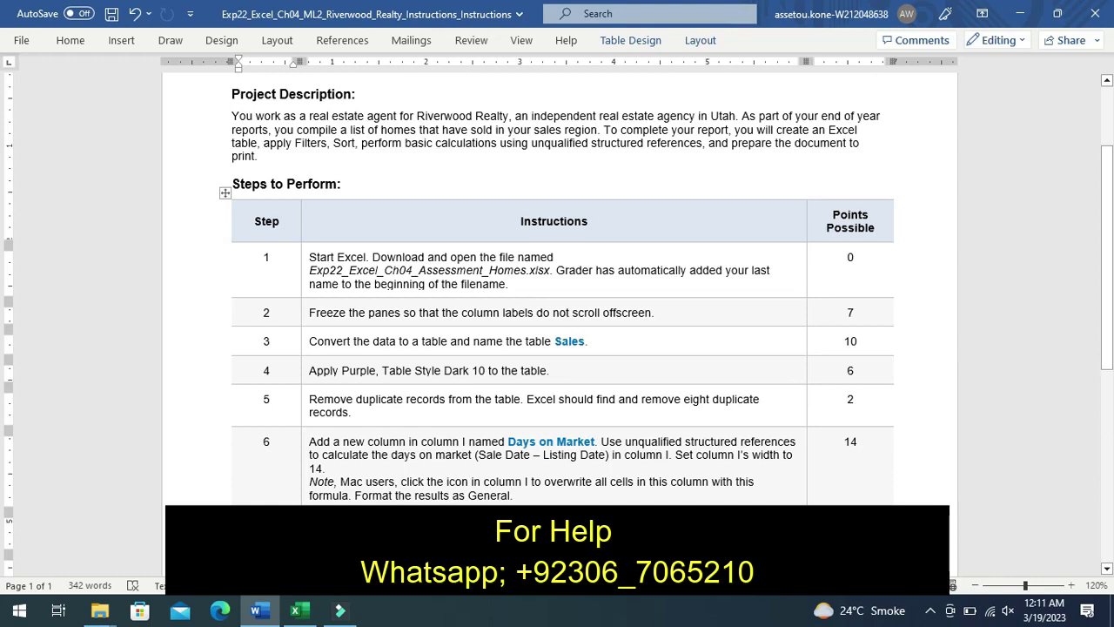
- Select the Selling Price cells F2:F81 in the Sales table
click(295, 614)
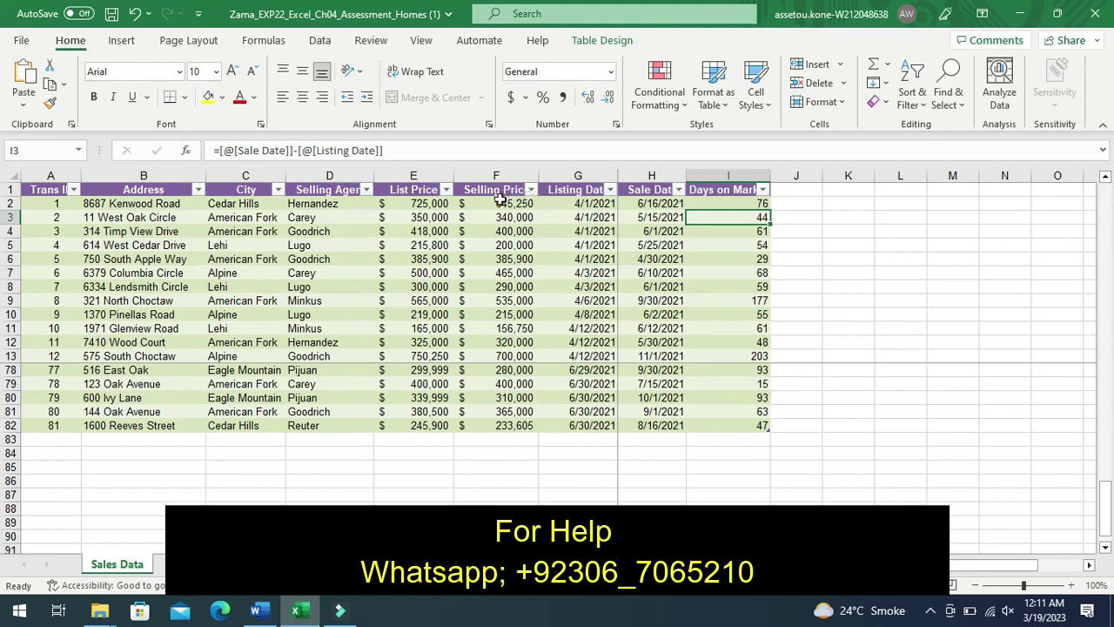
mouse_move(503, 203)
mouse_down()
mouse_move(530, 323)
mouse_move(526, 387)
mouse_up()
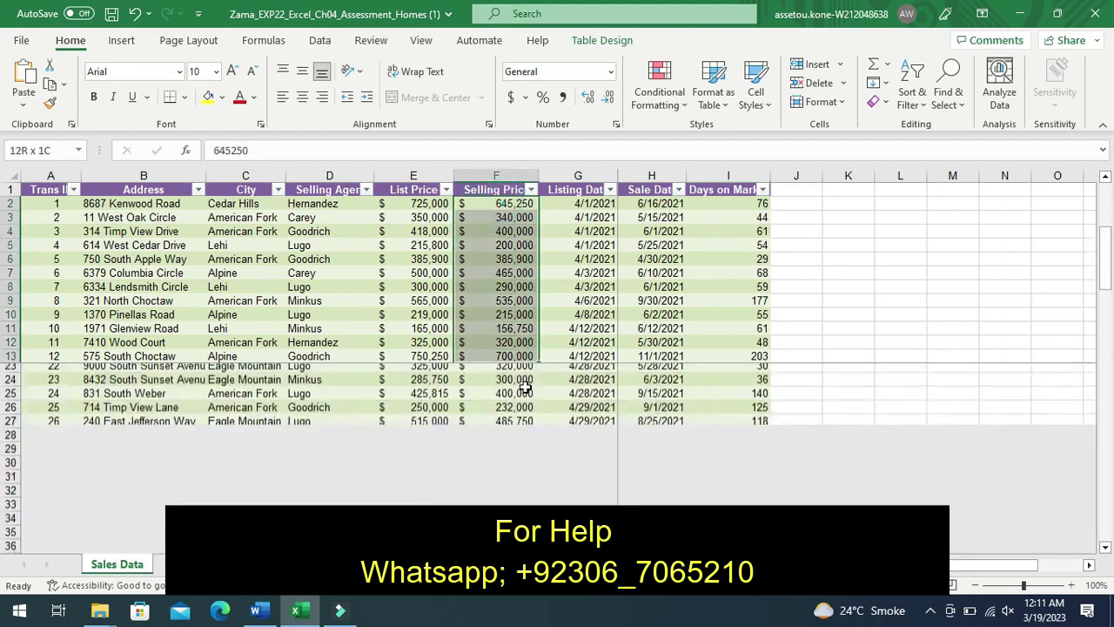
drag(526, 387, 525, 502)
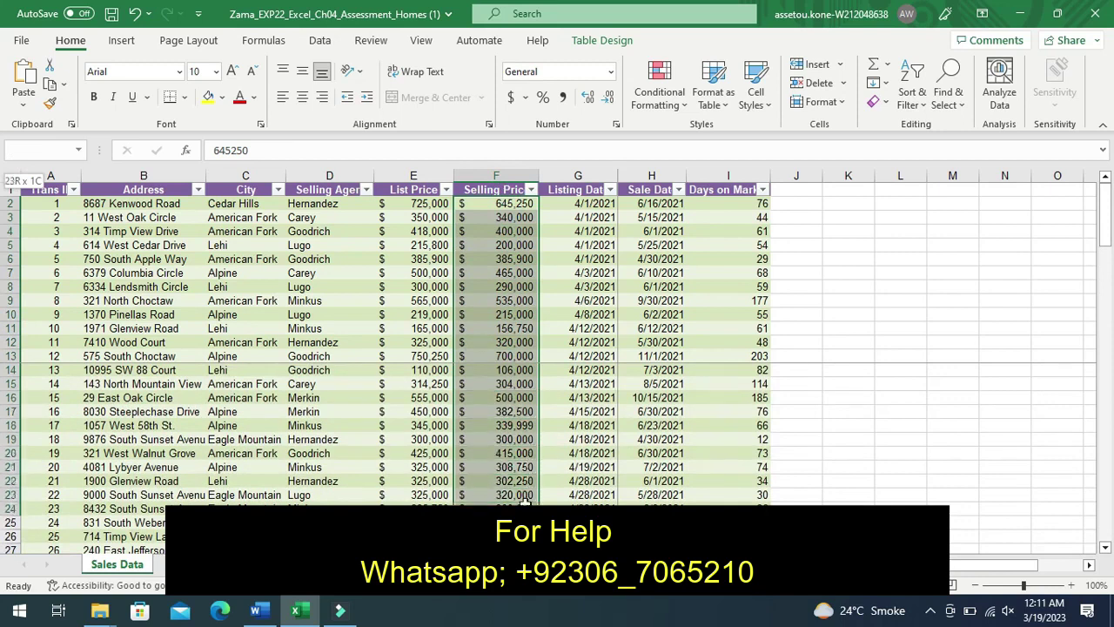
drag(526, 513, 525, 549)
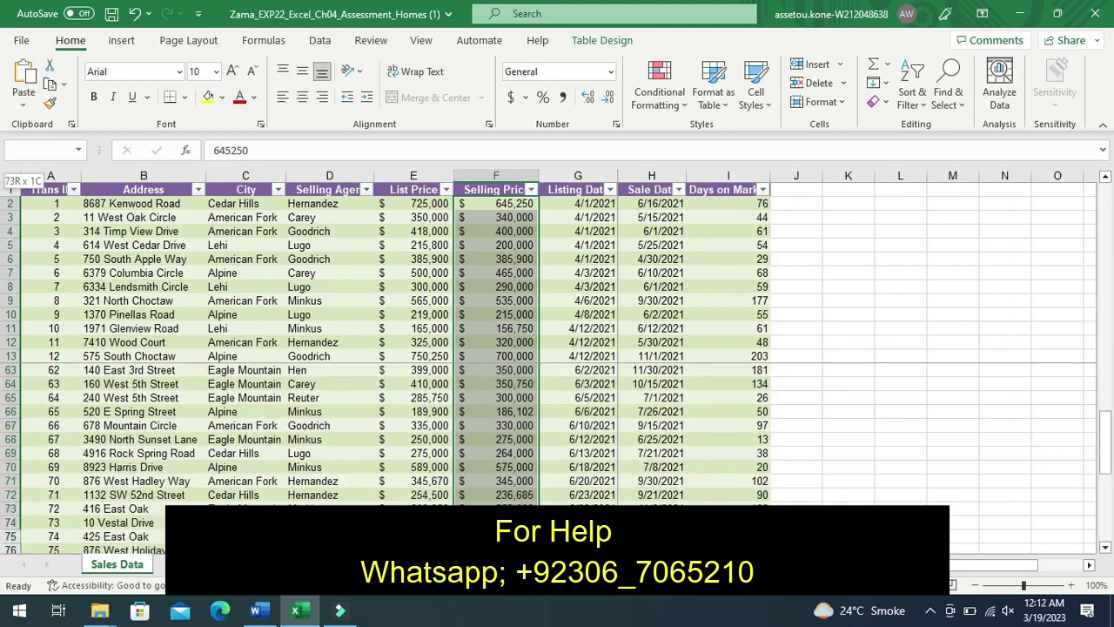
drag(526, 548, 525, 548)
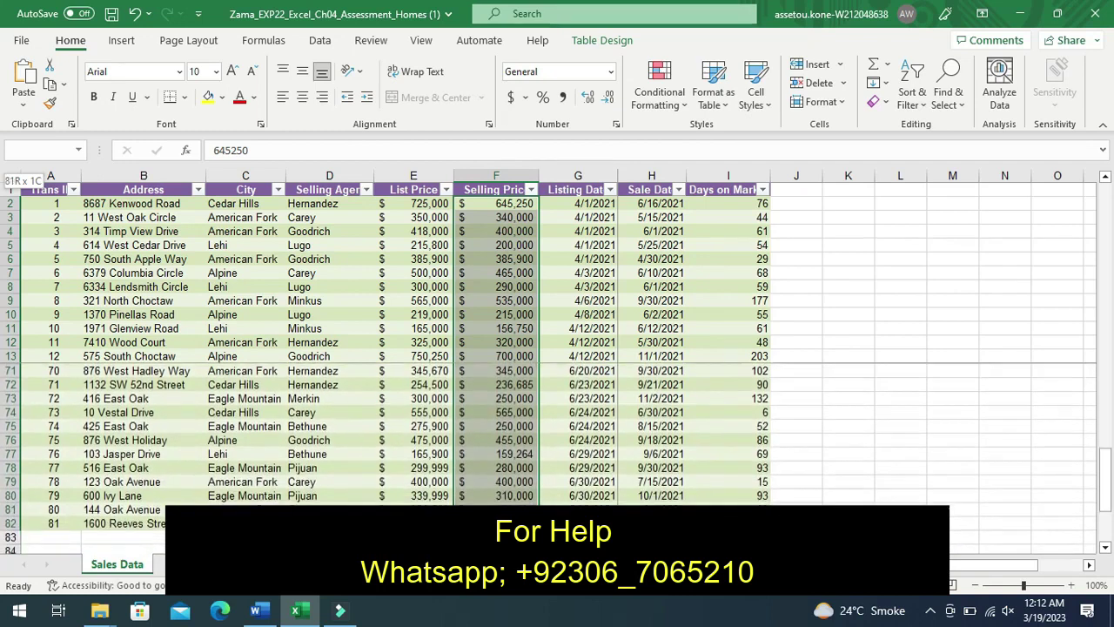
mouse_move(525, 522)
mouse_down()
mouse_move(526, 510)
mouse_move(526, 522)
mouse_up()
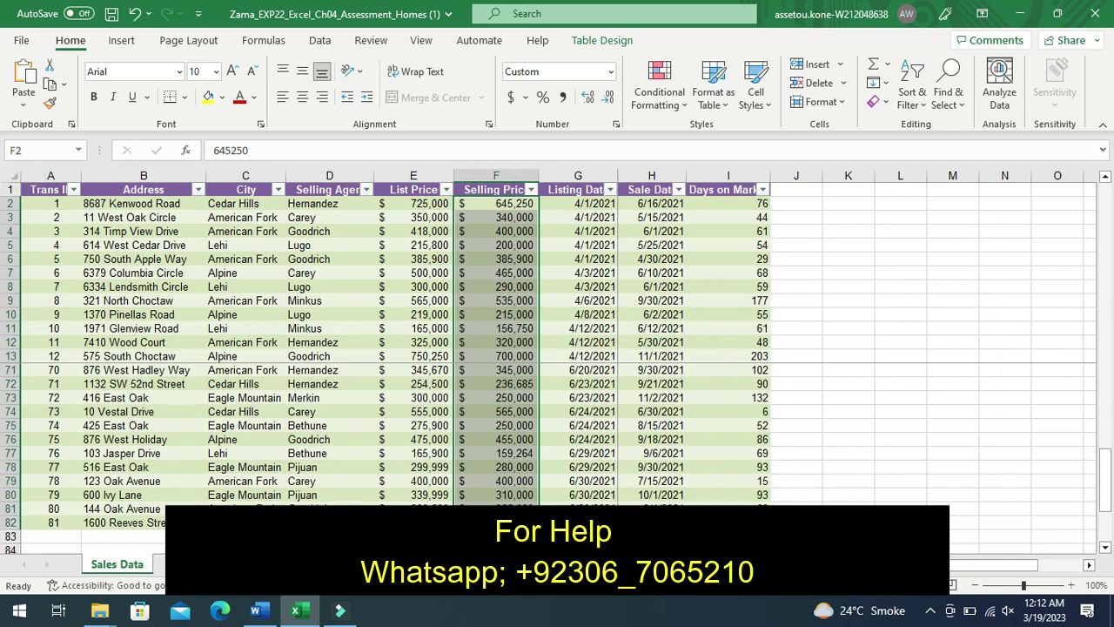
- Add an Average total beneath the Selling Price values with Quick Analysis Totals
click(547, 533)
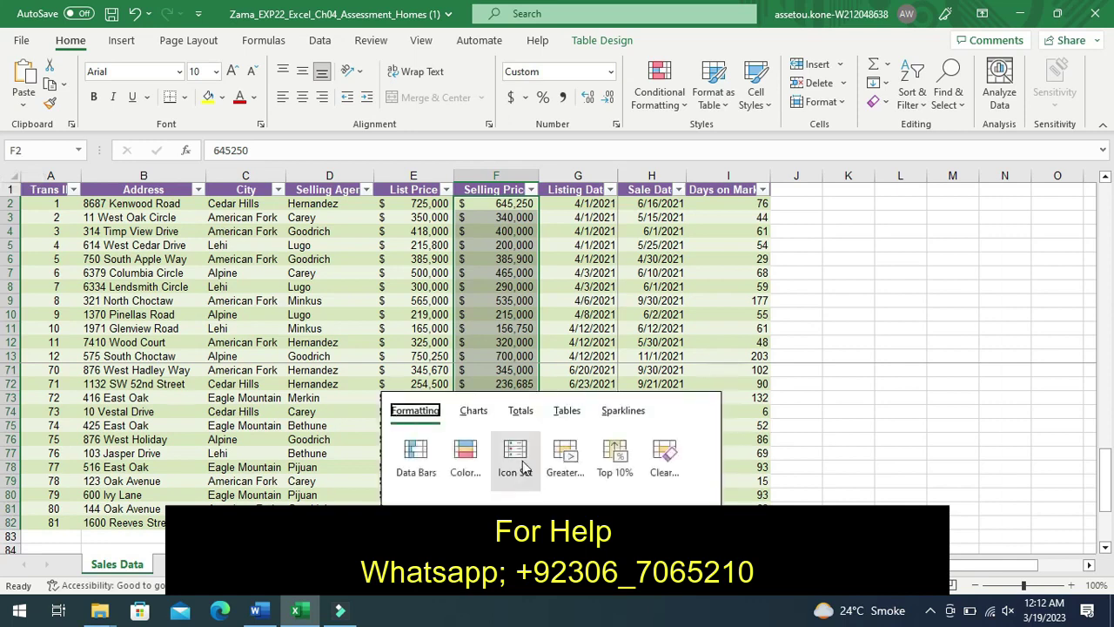
click(524, 416)
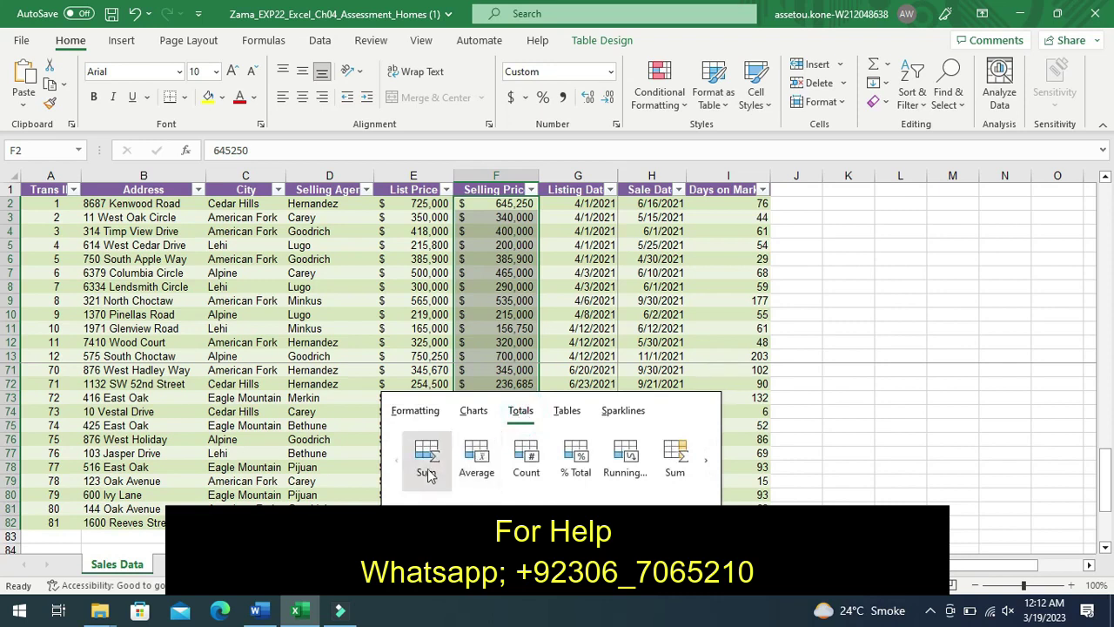
click(474, 472)
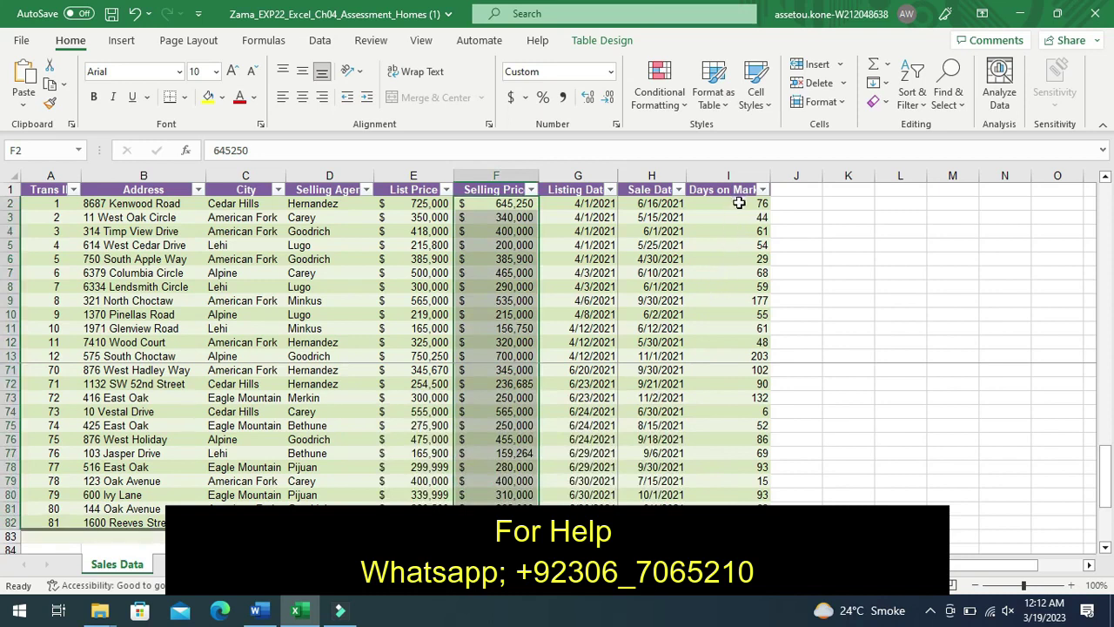
click(738, 203)
double_click(738, 203)
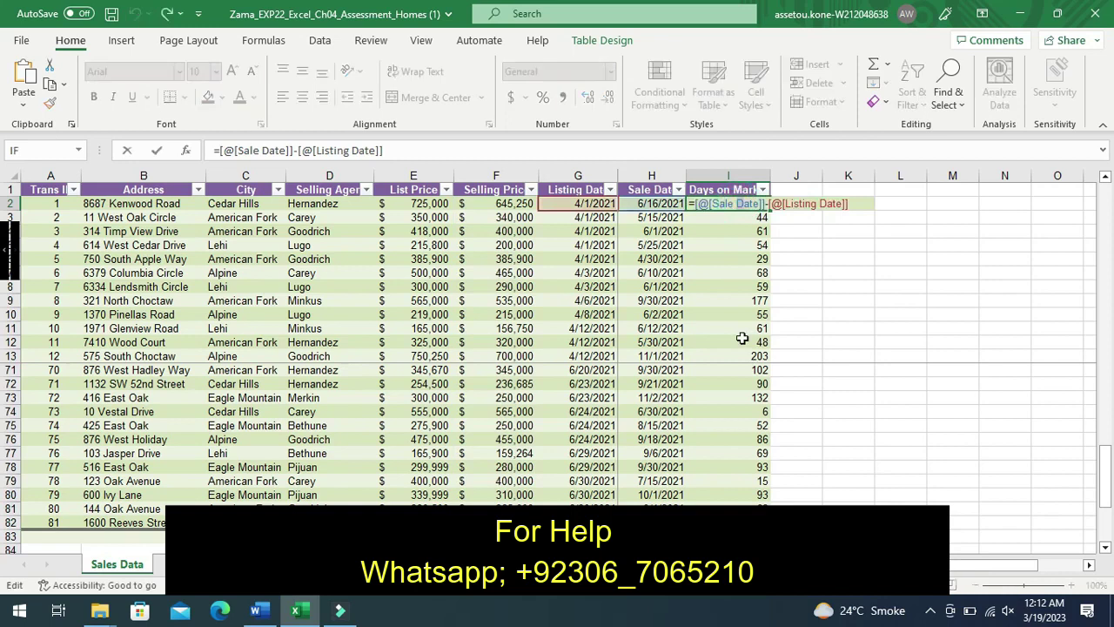
key(Return)
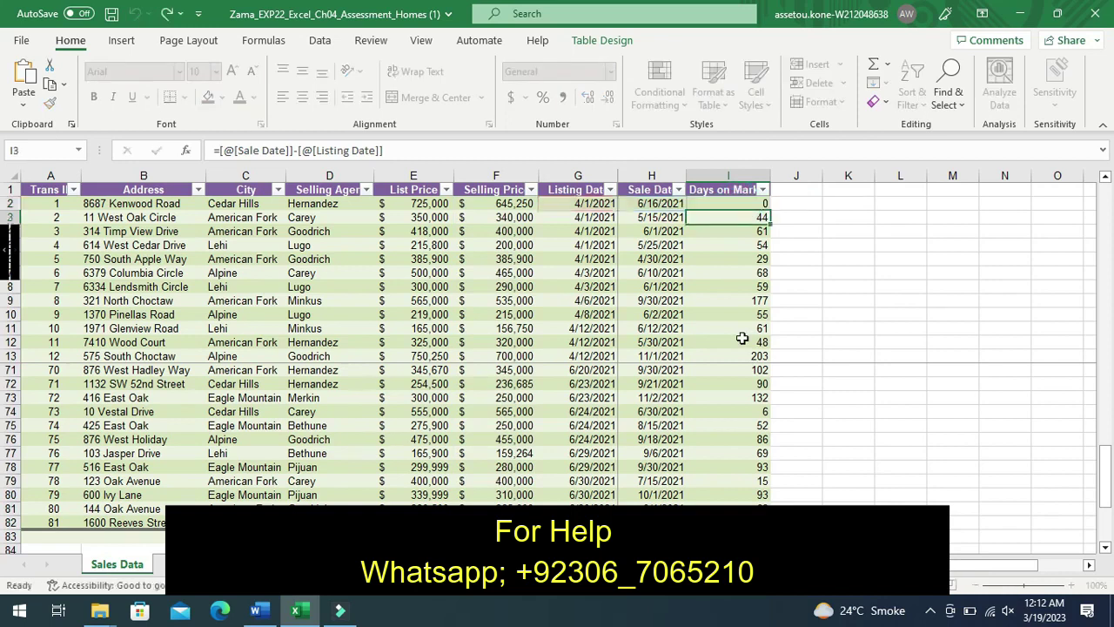
click(751, 202)
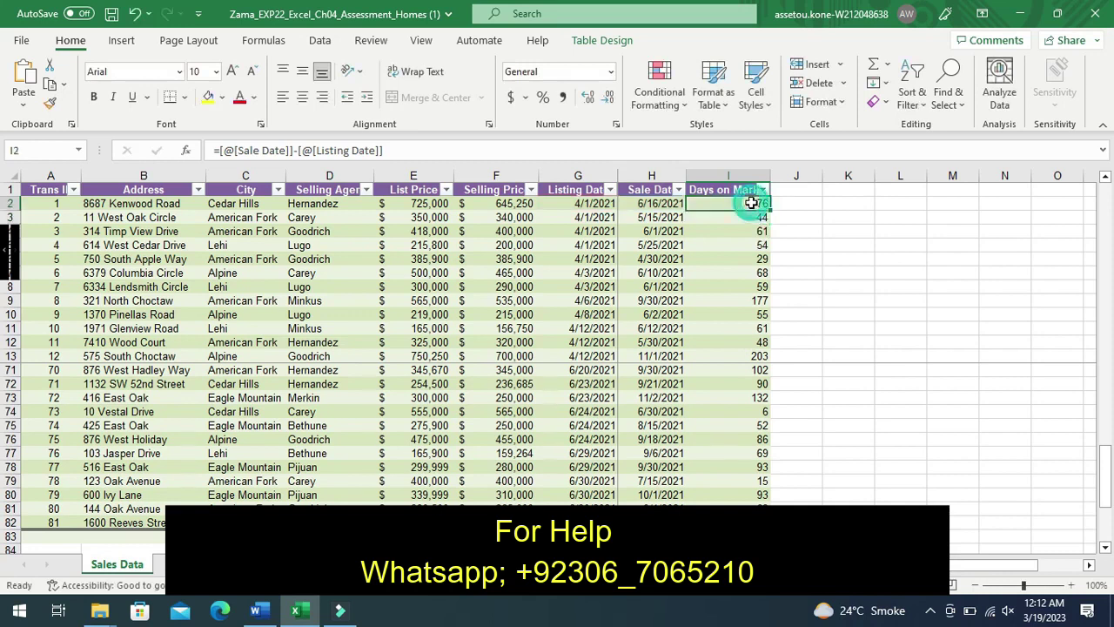
double_click(751, 203)
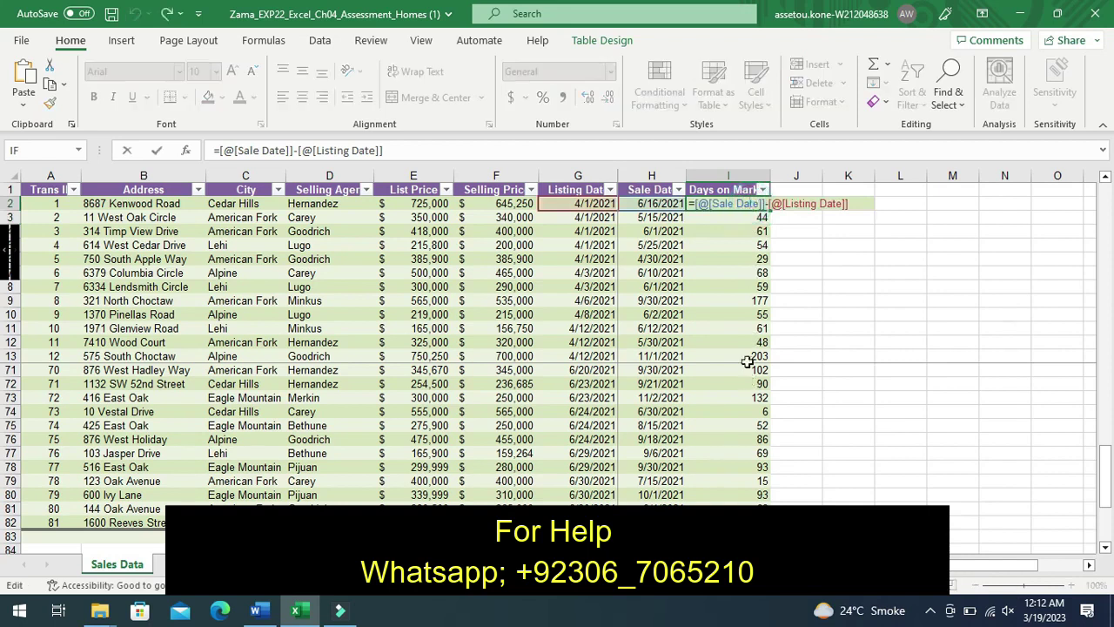
key(Return)
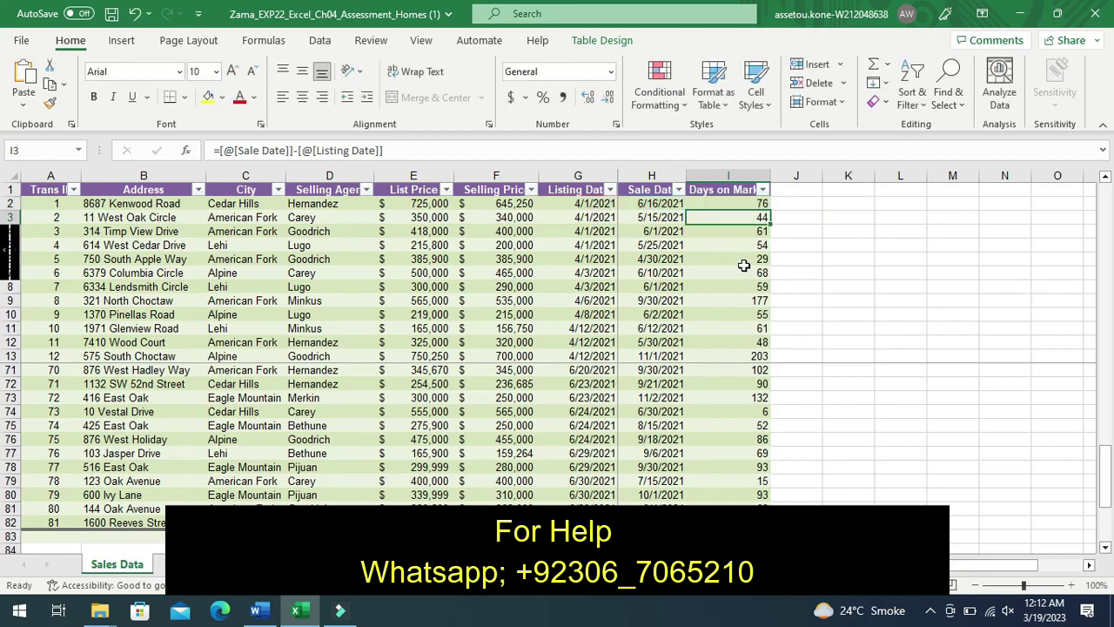
click(744, 202)
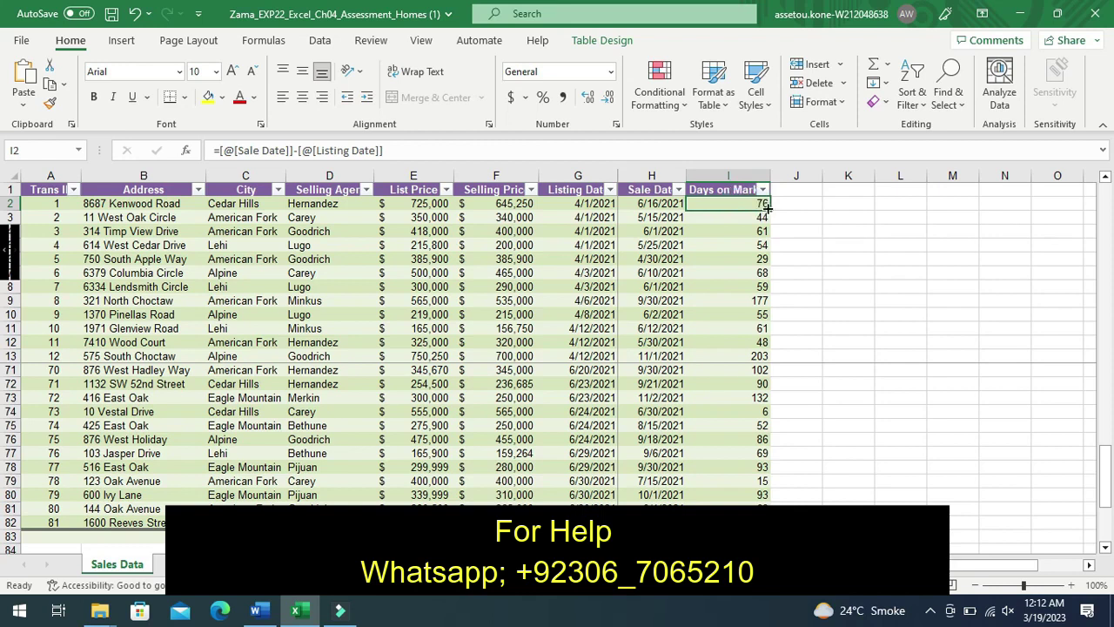
mouse_move(768, 209)
mouse_down()
mouse_move(756, 291)
mouse_move(721, 193)
mouse_move(719, 204)
mouse_up()
click(721, 214)
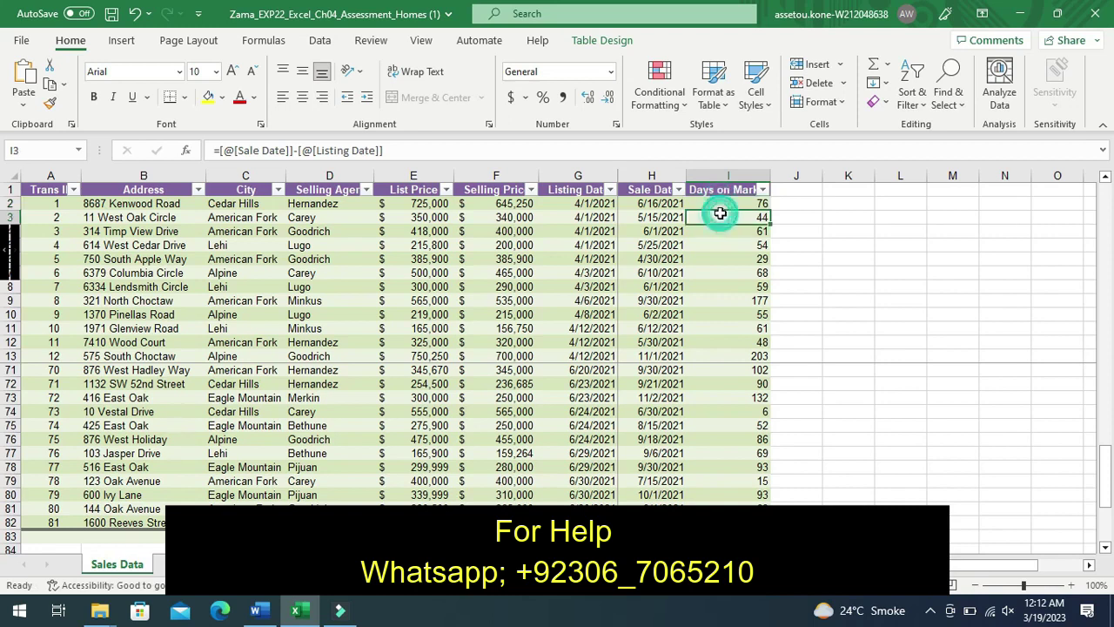
click(727, 204)
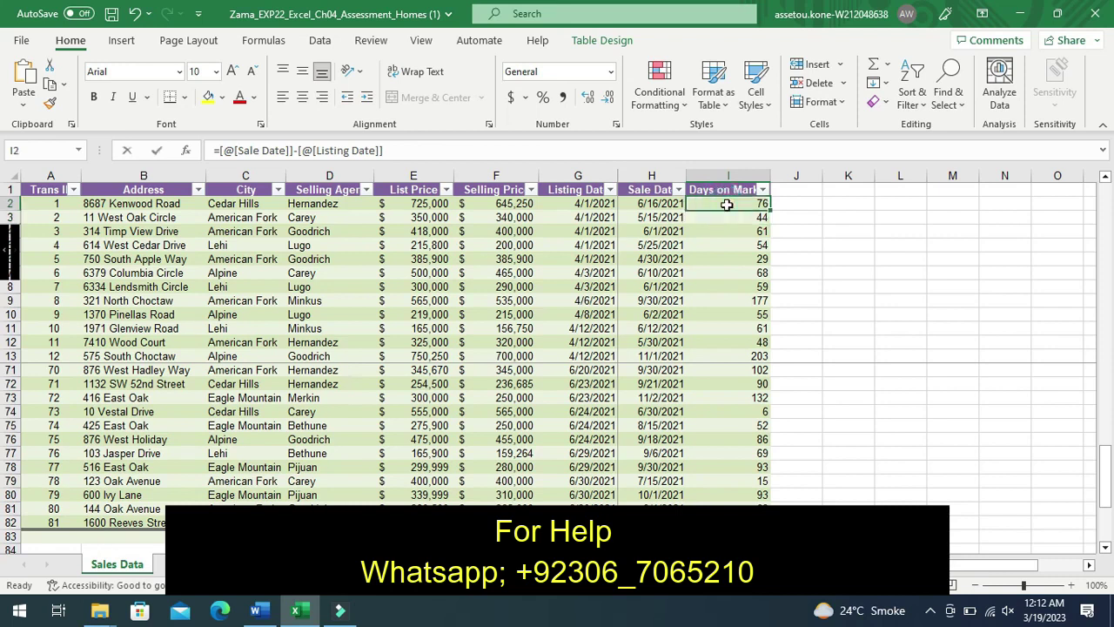
double_click(727, 205)
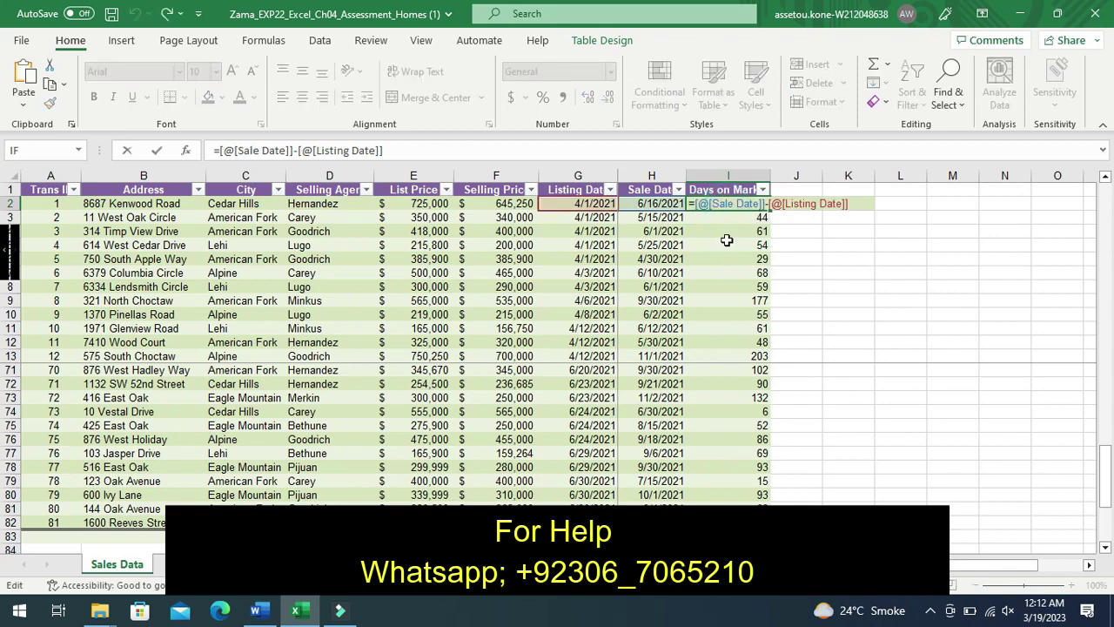
key(Return)
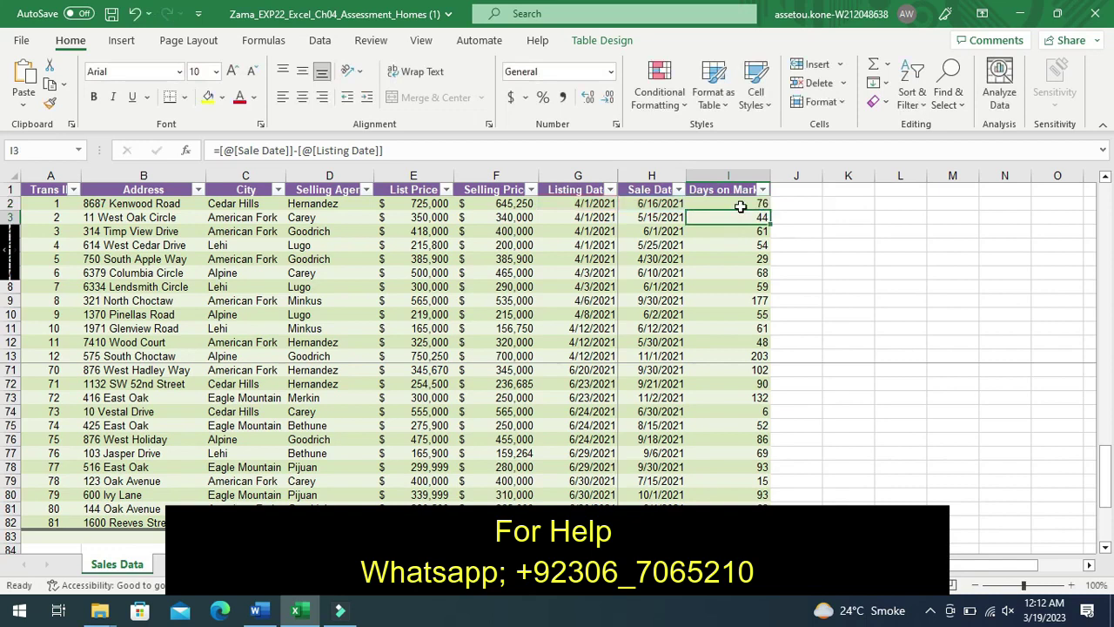
click(742, 205)
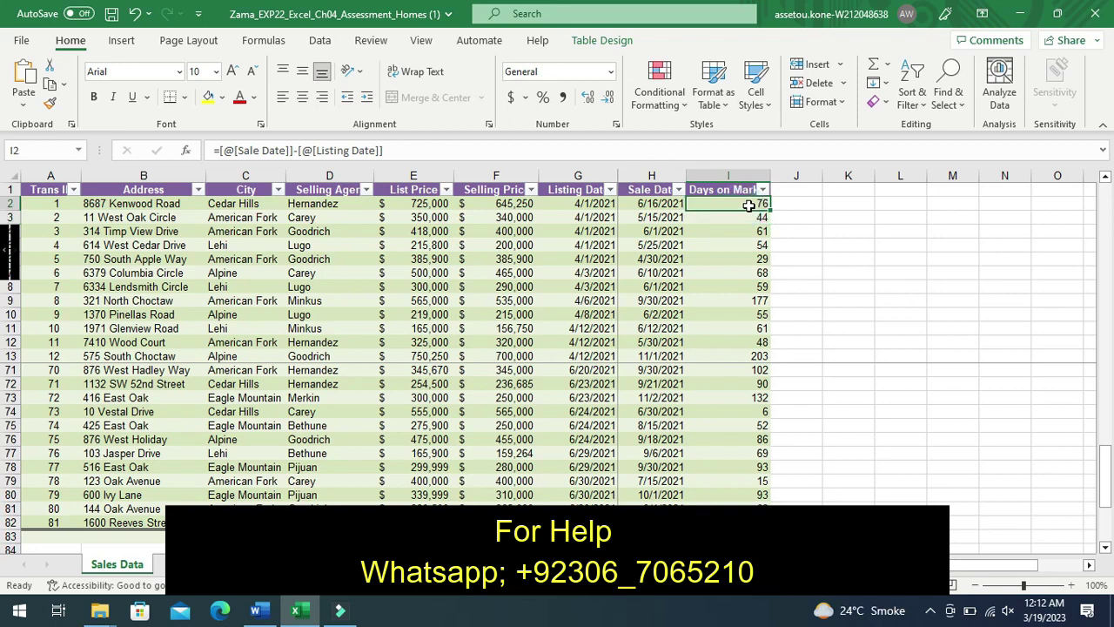
- Select the Days on Market values from I2 to the last row and add their Average total
drag(749, 205, 755, 503)
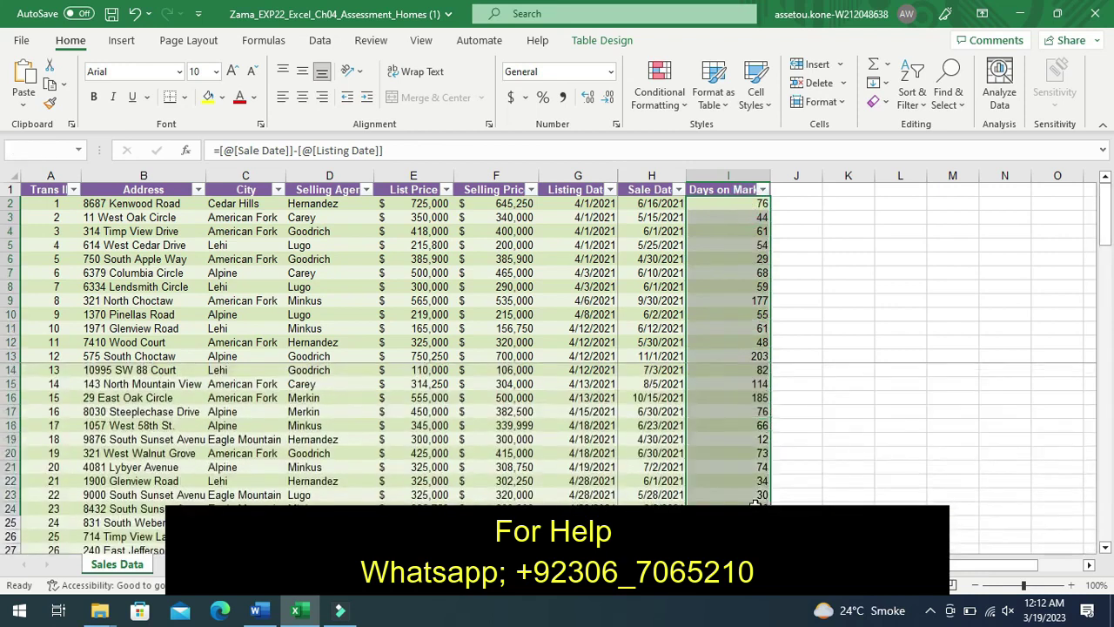
mouse_move(755, 503)
mouse_down()
mouse_move(757, 617)
mouse_move(756, 514)
mouse_up()
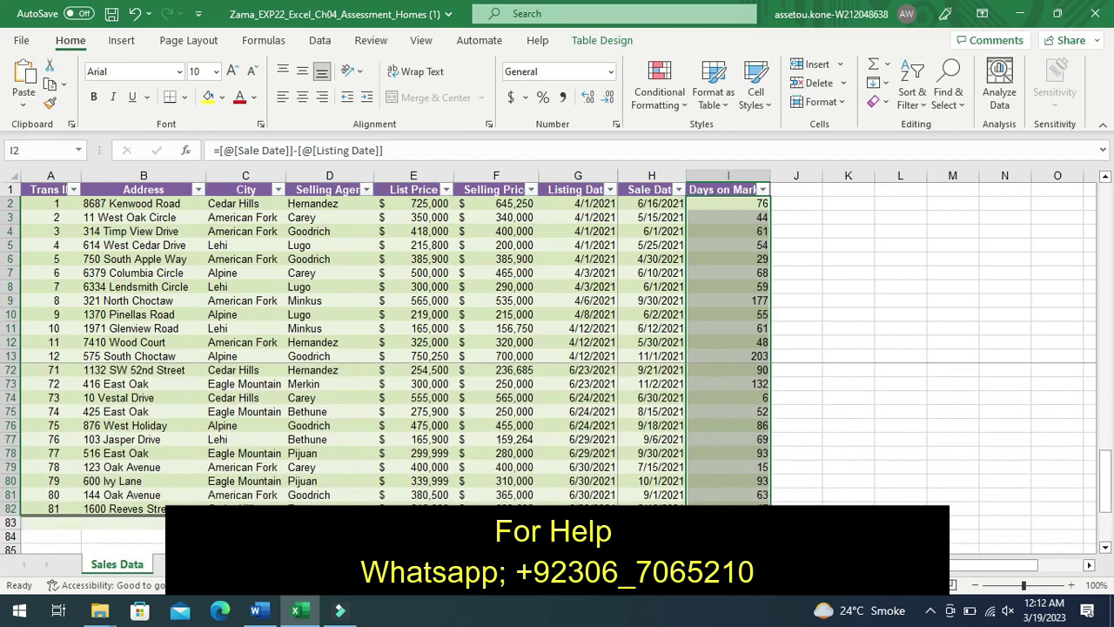
key(ctrl+q)
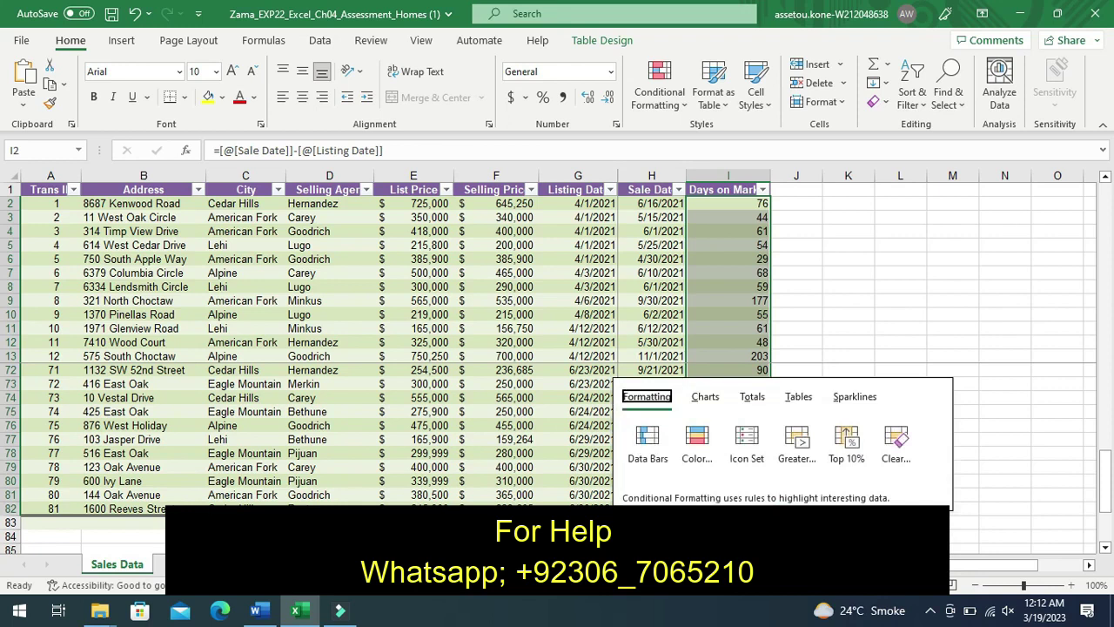
click(752, 398)
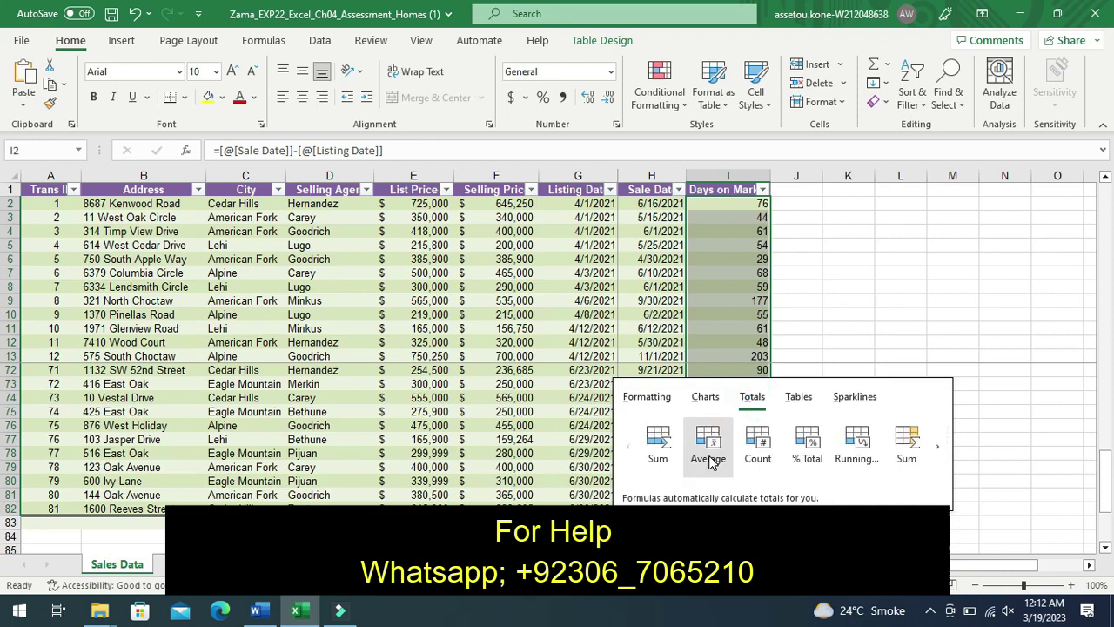
click(708, 458)
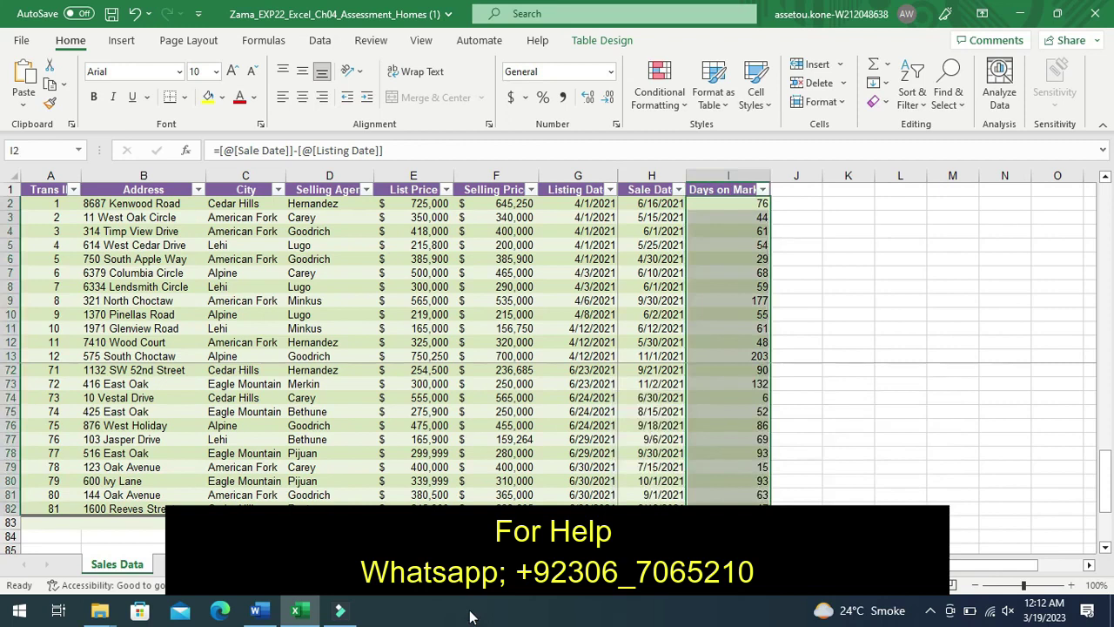
- Switch to the Word instructions document, undo its last edit, and return to the top
click(260, 612)
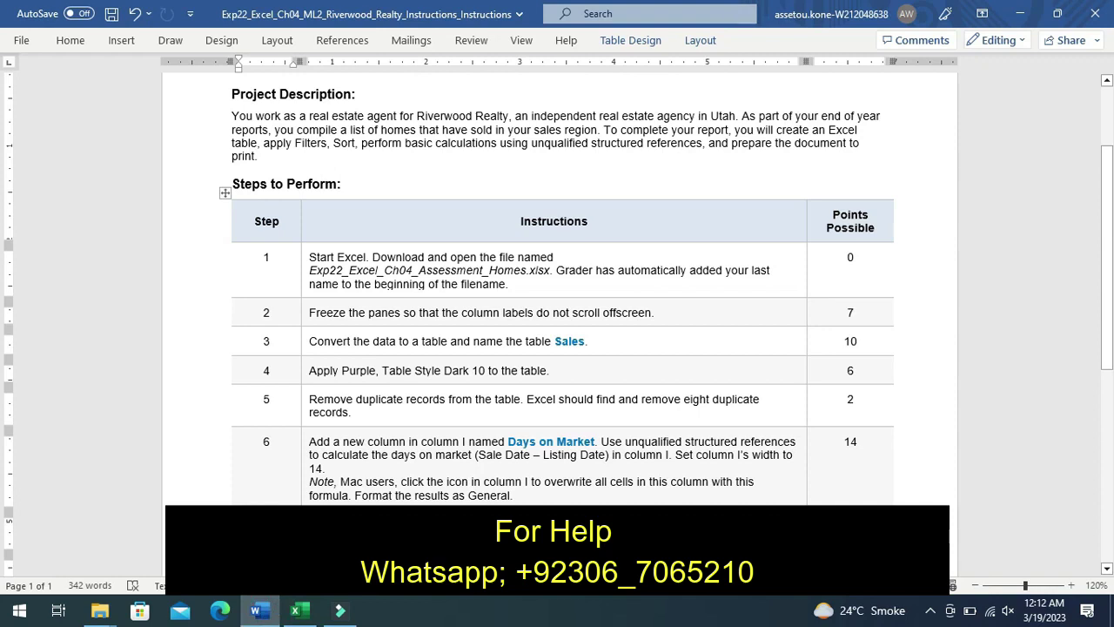
key(ctrl+z)
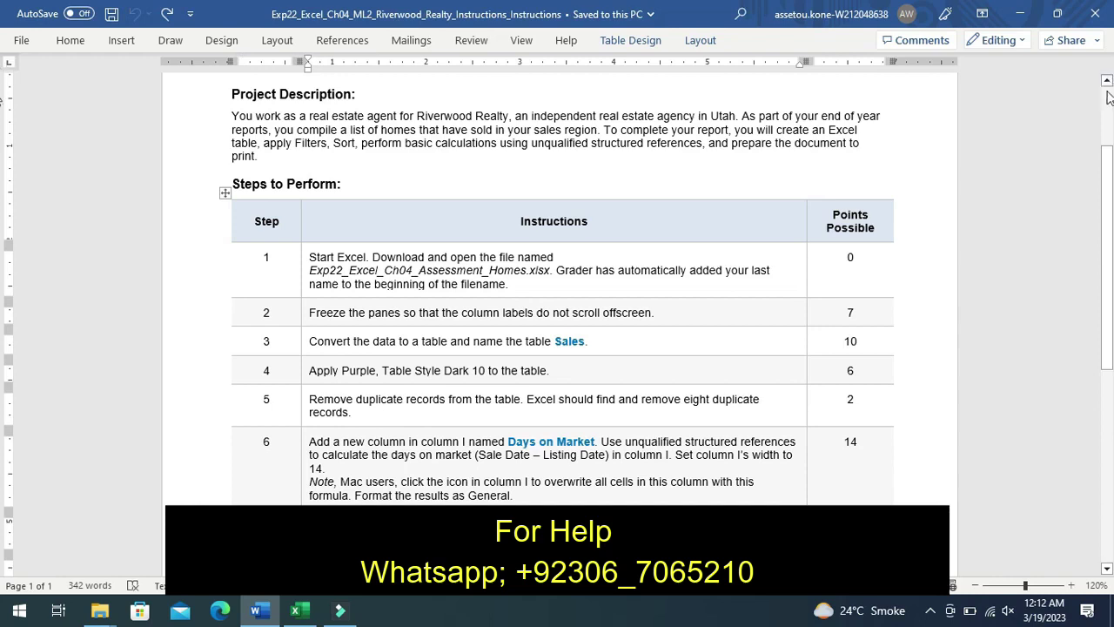
scroll(1110, 108, up, 3)
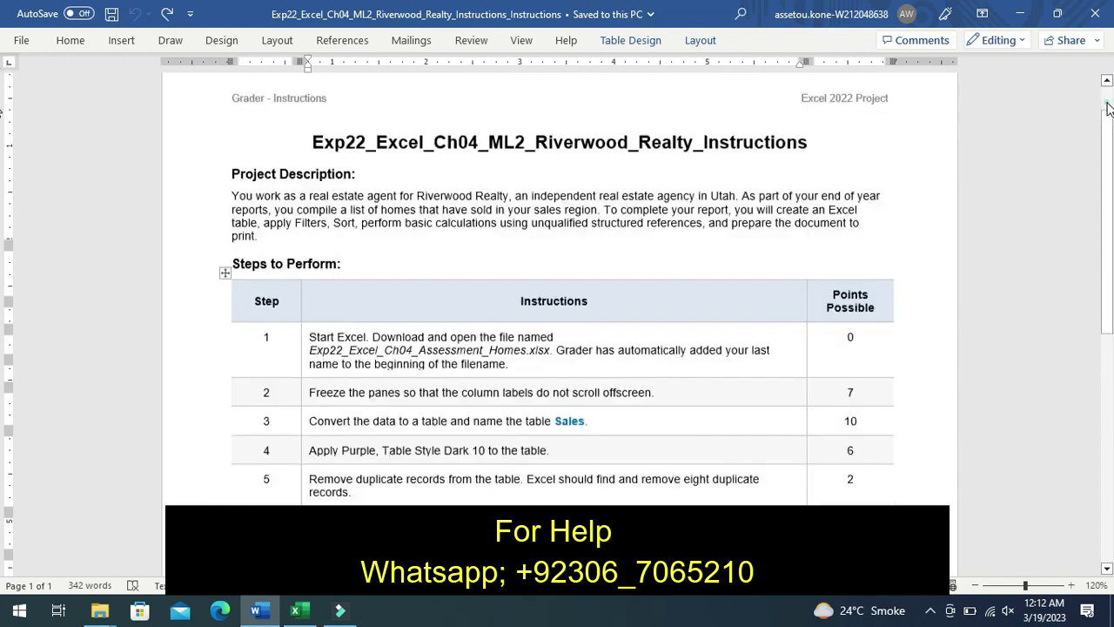
click(1107, 102)
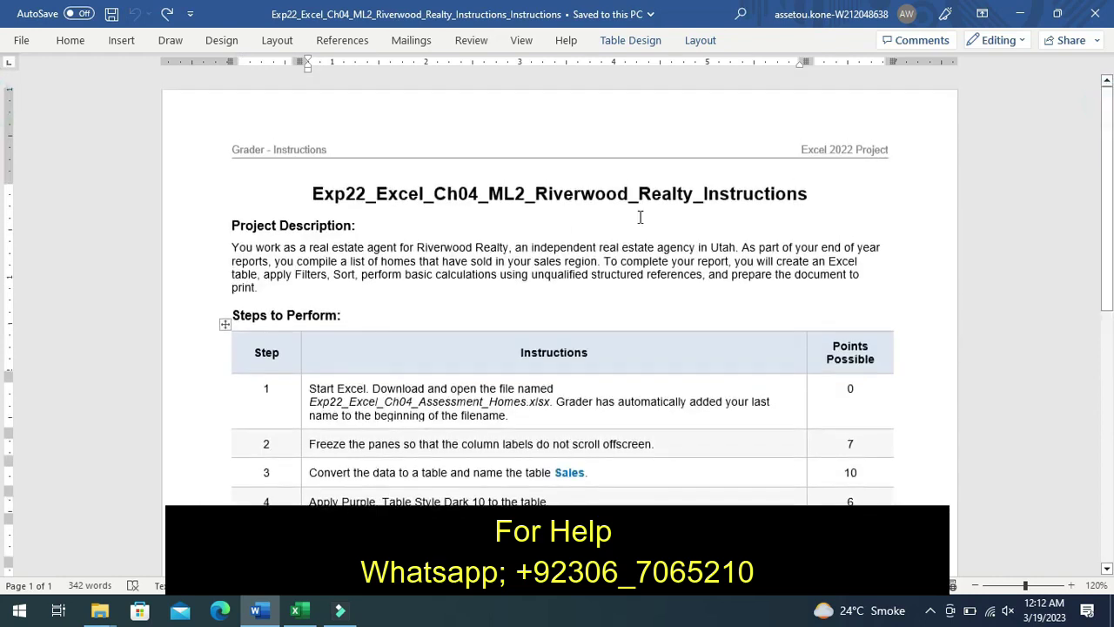